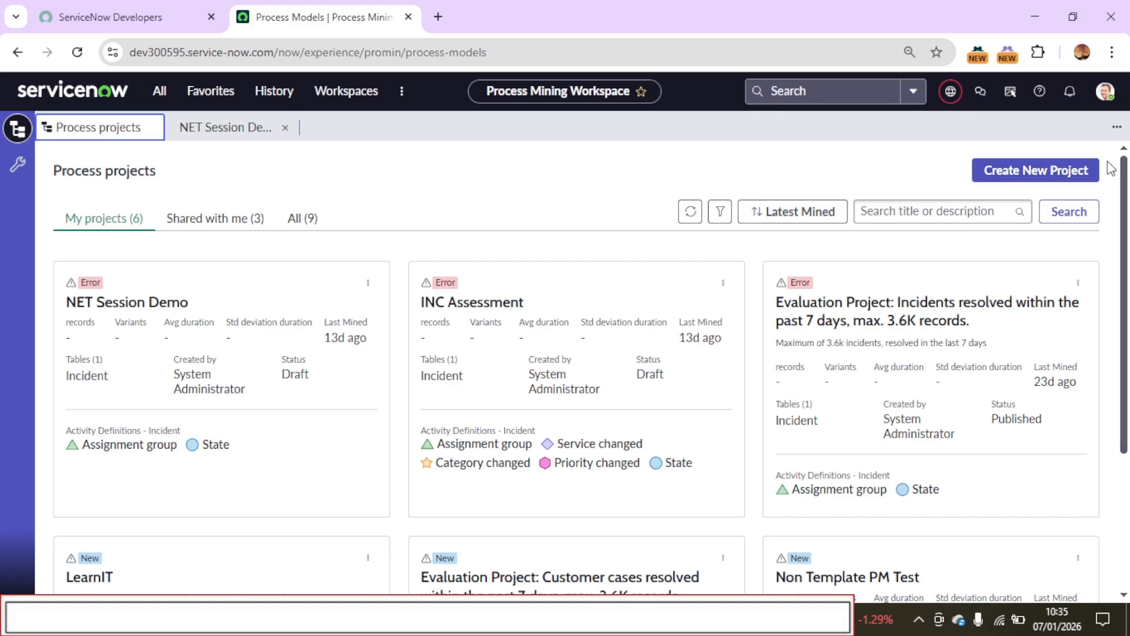
pyautogui.click(1032, 183)
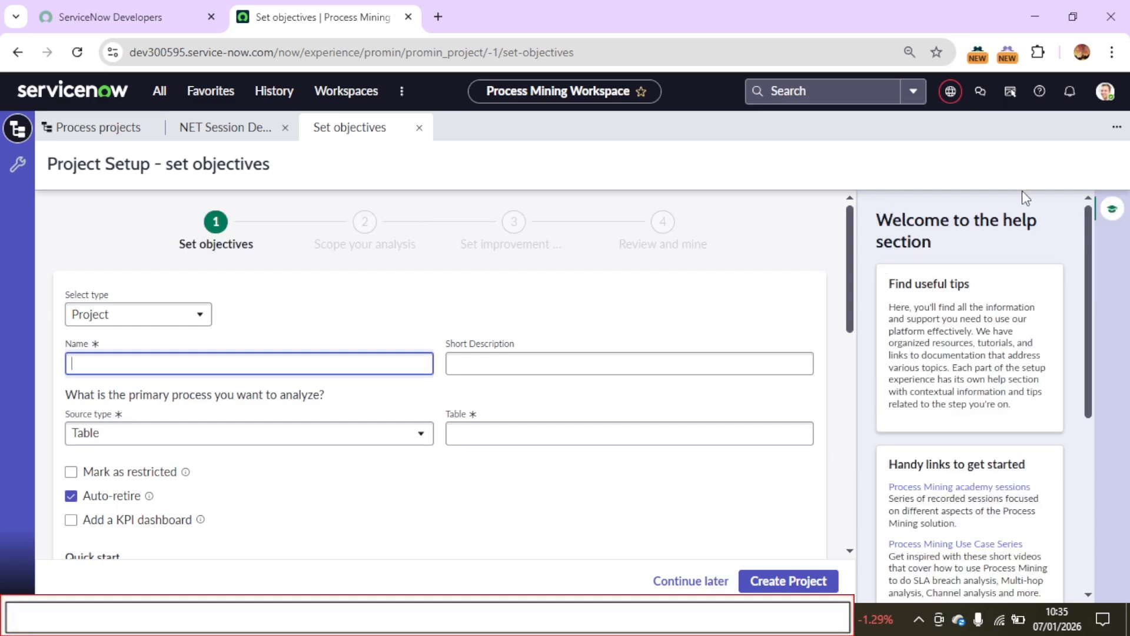
pyautogui.click(1112, 211)
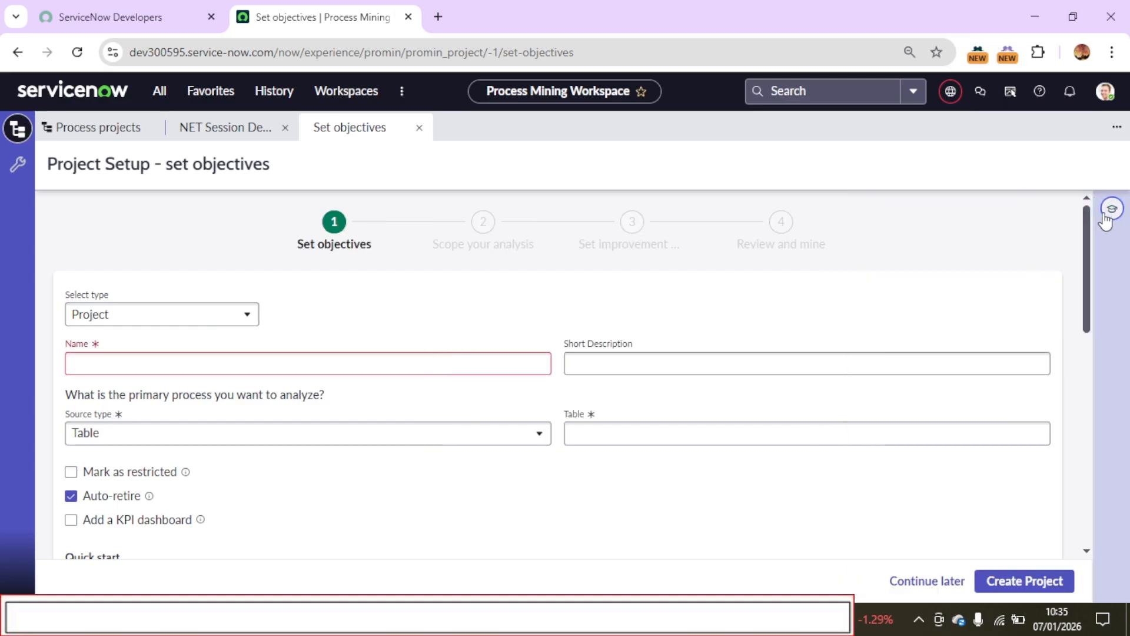
pyautogui.click(104, 320)
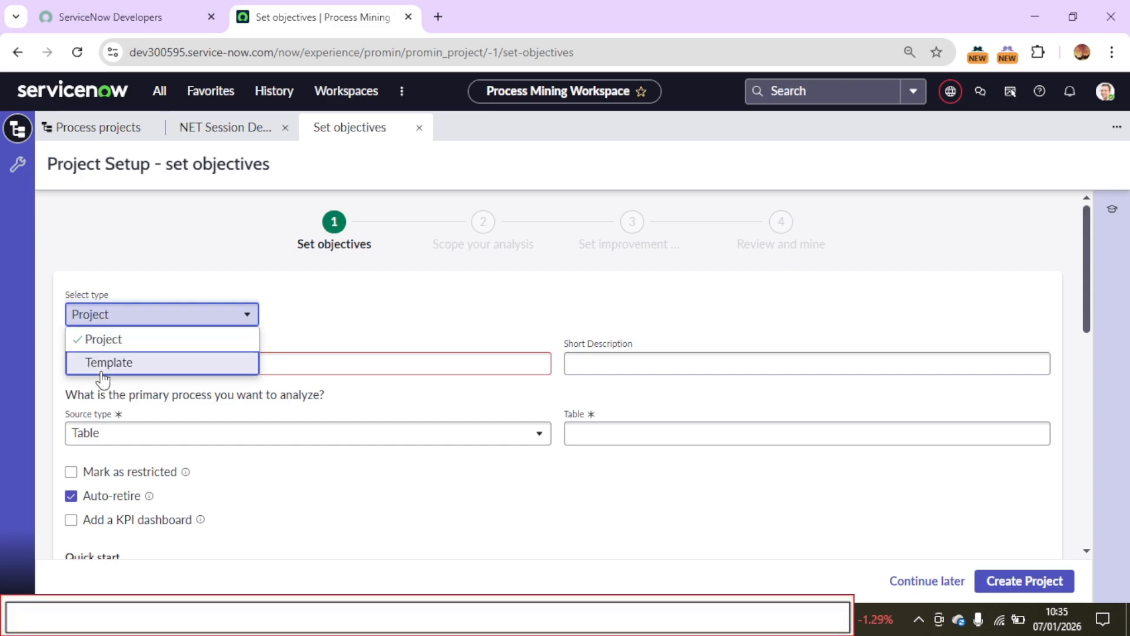
pyautogui.click(127, 347)
pyautogui.click(162, 364)
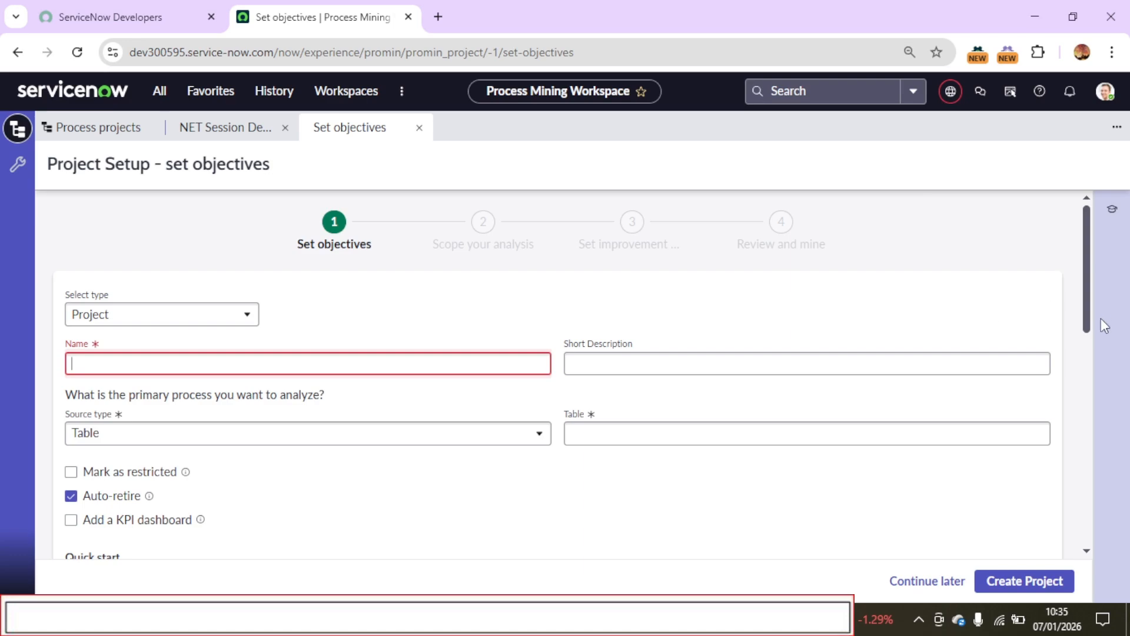
pyautogui.moveTo(1087, 320); pyautogui.dragTo(1084, 452)
pyautogui.click(169, 318)
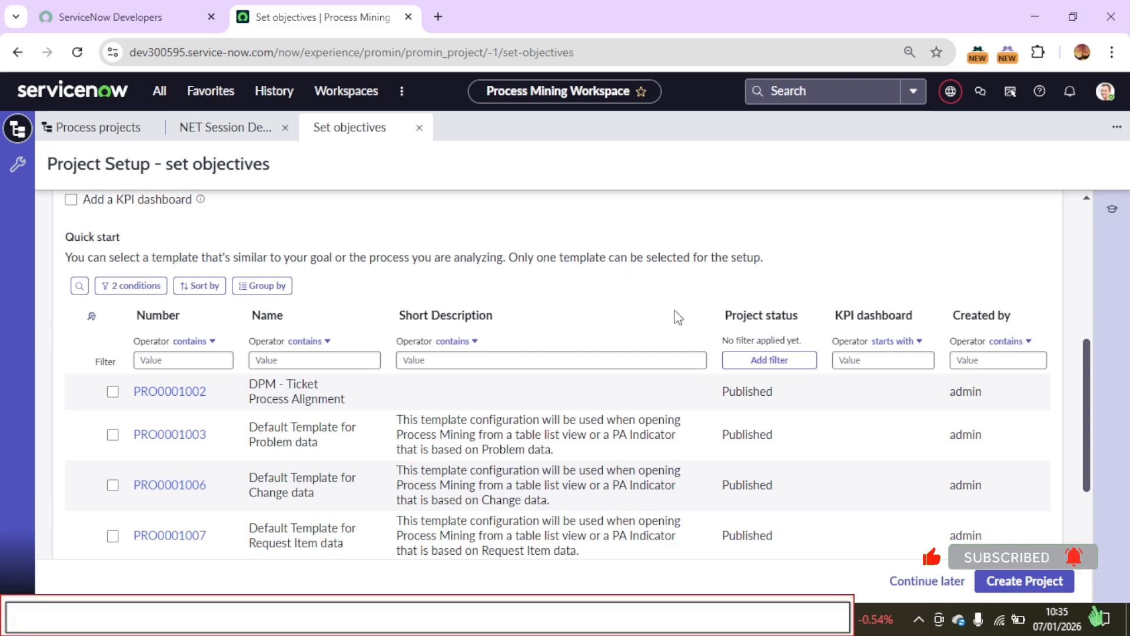
pyautogui.moveTo(1094, 439); pyautogui.dragTo(1107, 305)
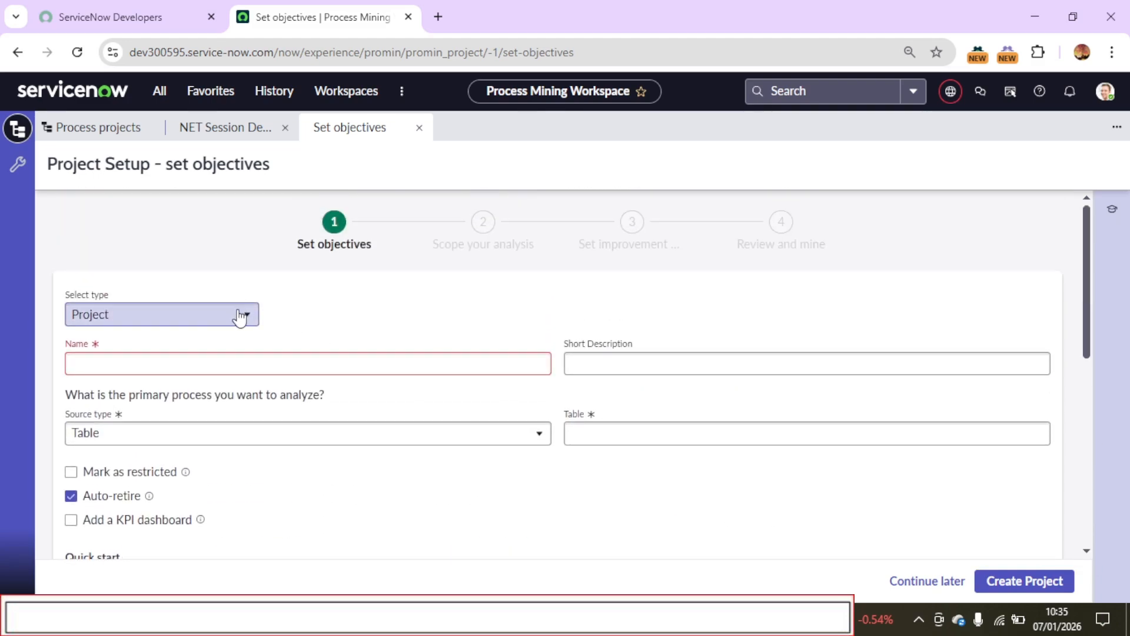
pyautogui.click(221, 440)
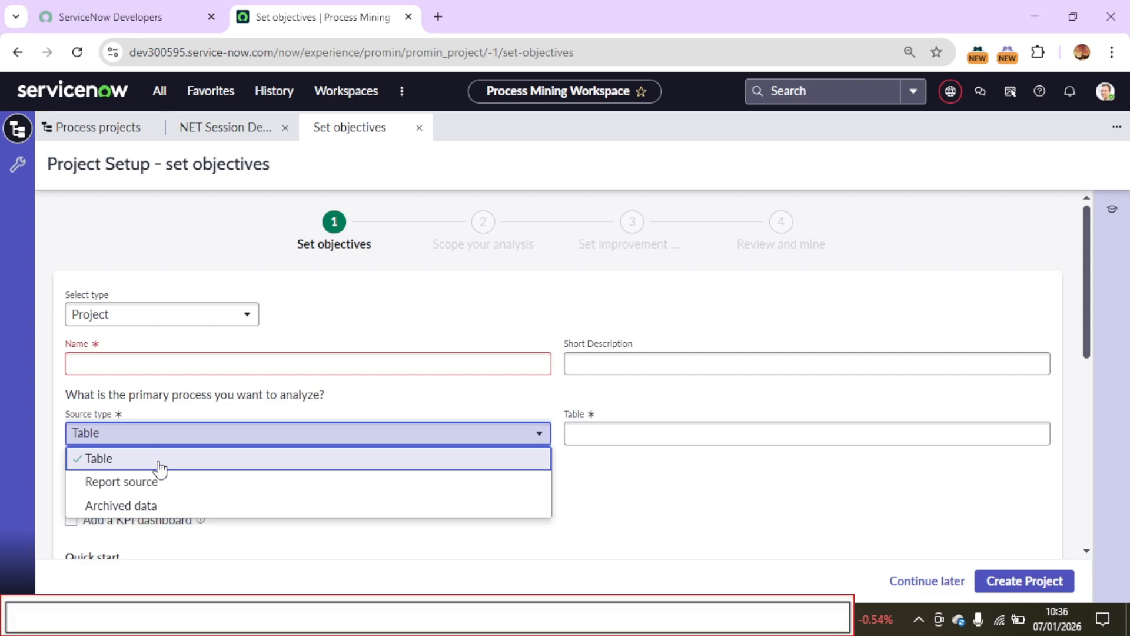
pyautogui.click(159, 465)
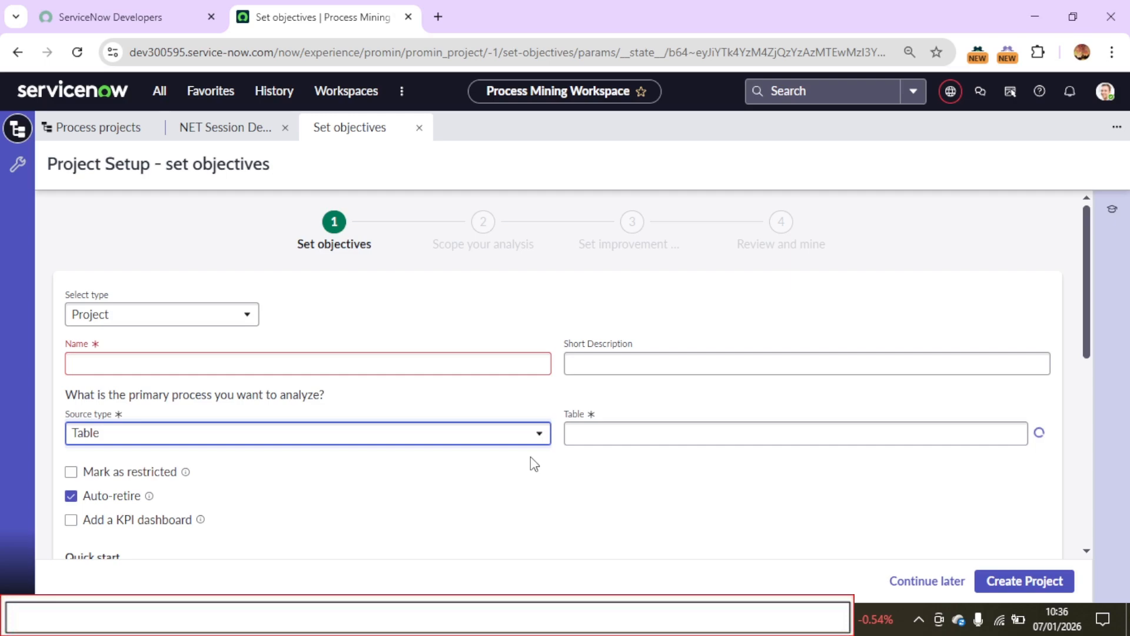
pyautogui.click(635, 431)
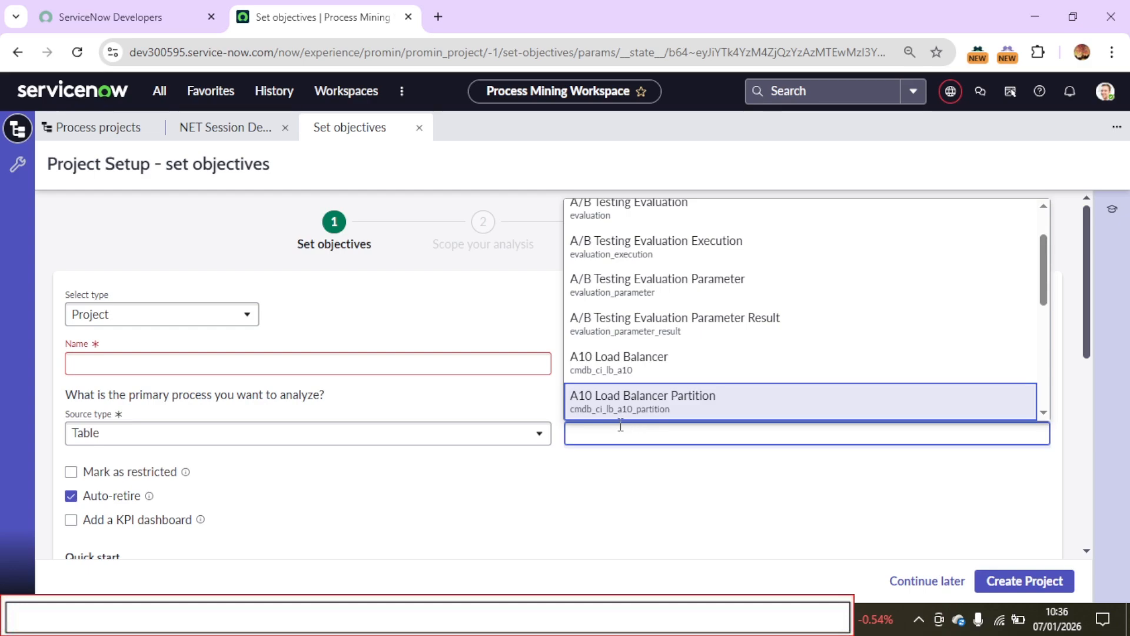
pyautogui.write('incident')
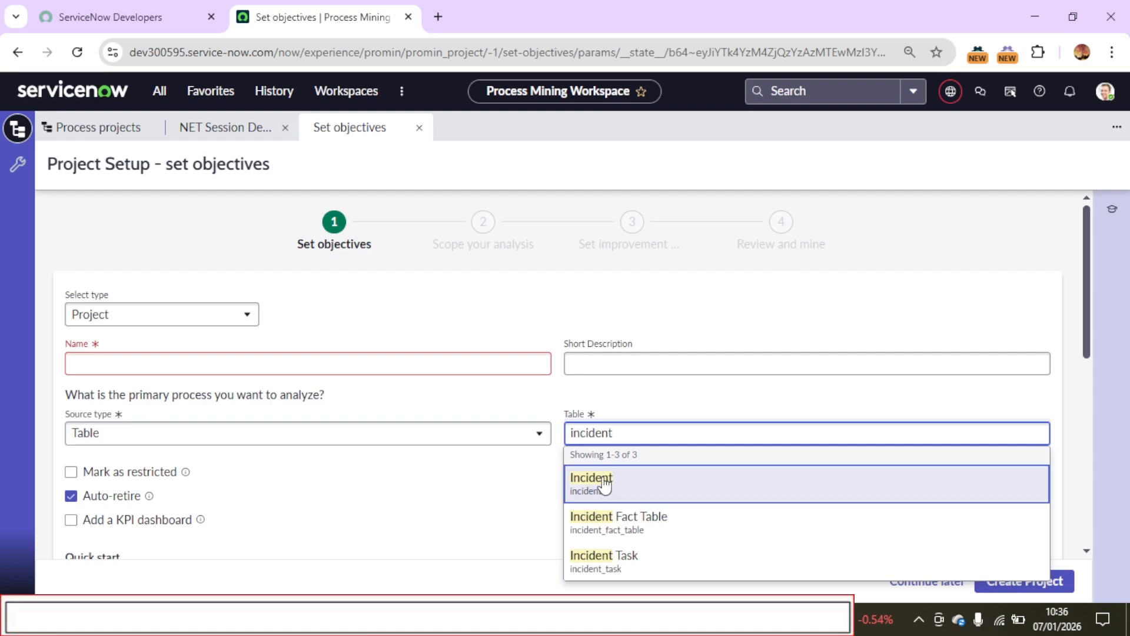
pyautogui.click(420, 127)
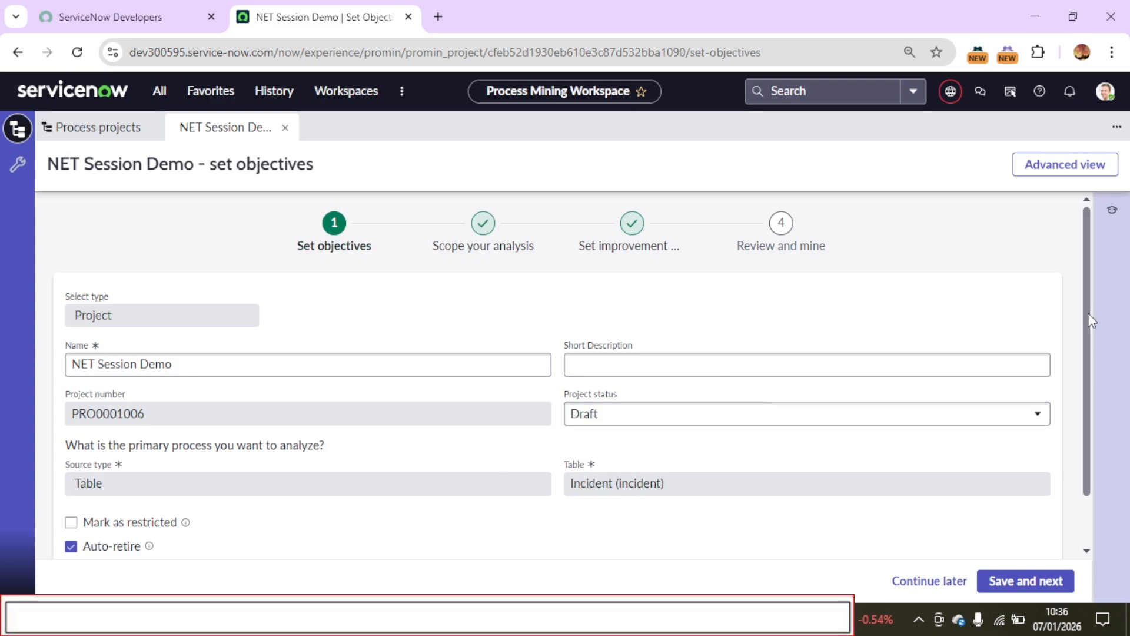
# In the NET Session Demo project's analysis scope, add an Incident filter condition where Active is false
pyautogui.moveTo(1088, 314); pyautogui.dragTo(1110, 271)
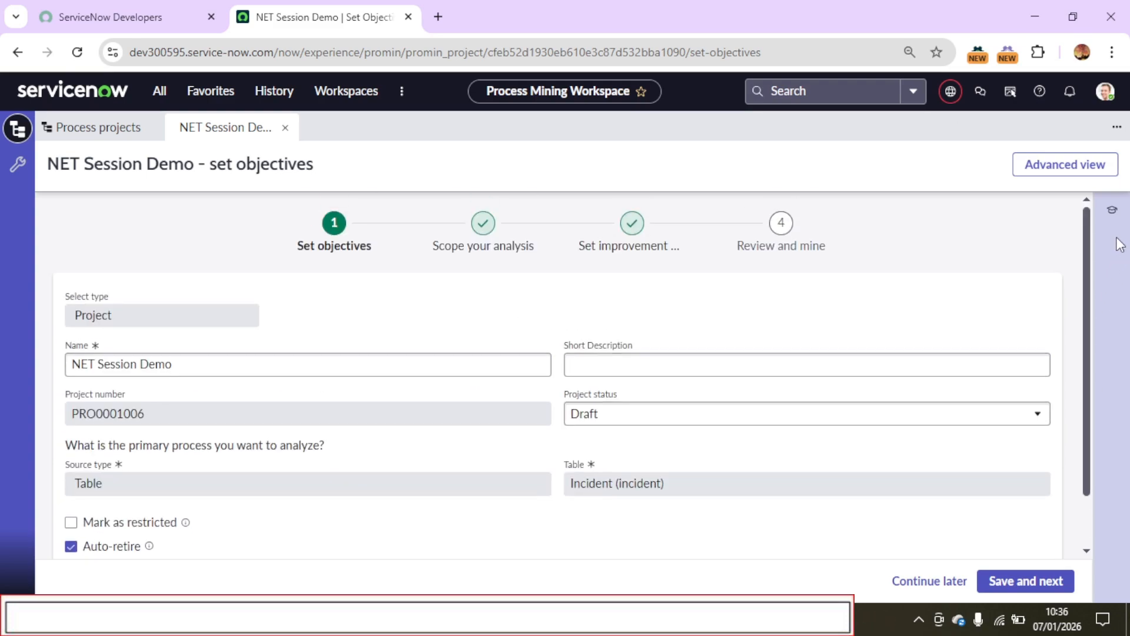
pyautogui.click(479, 231)
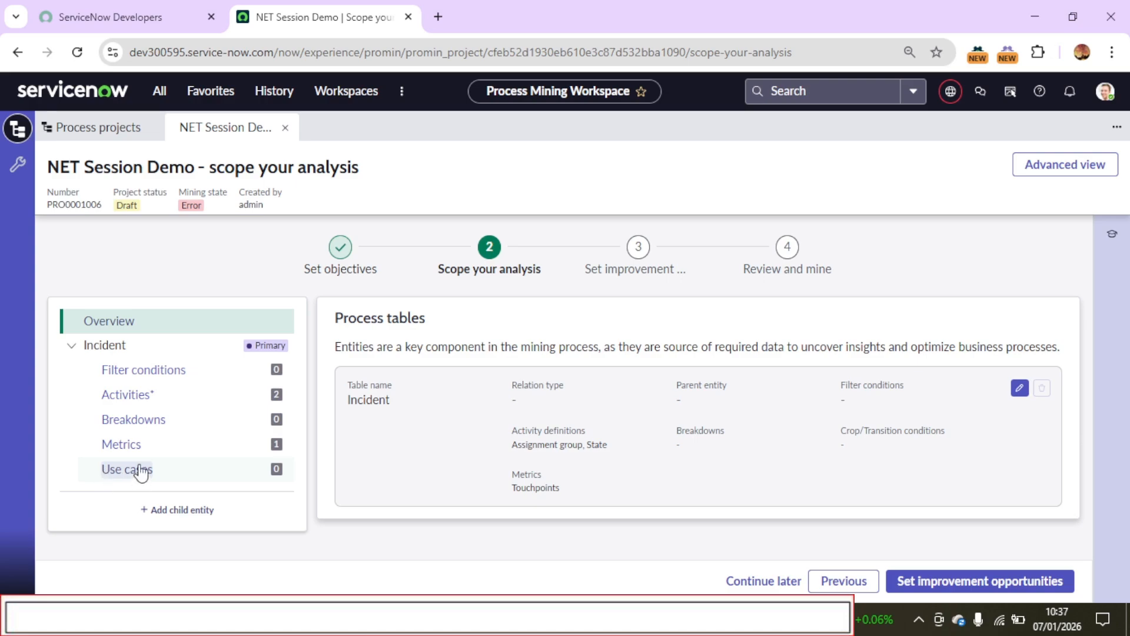
pyautogui.click(147, 371)
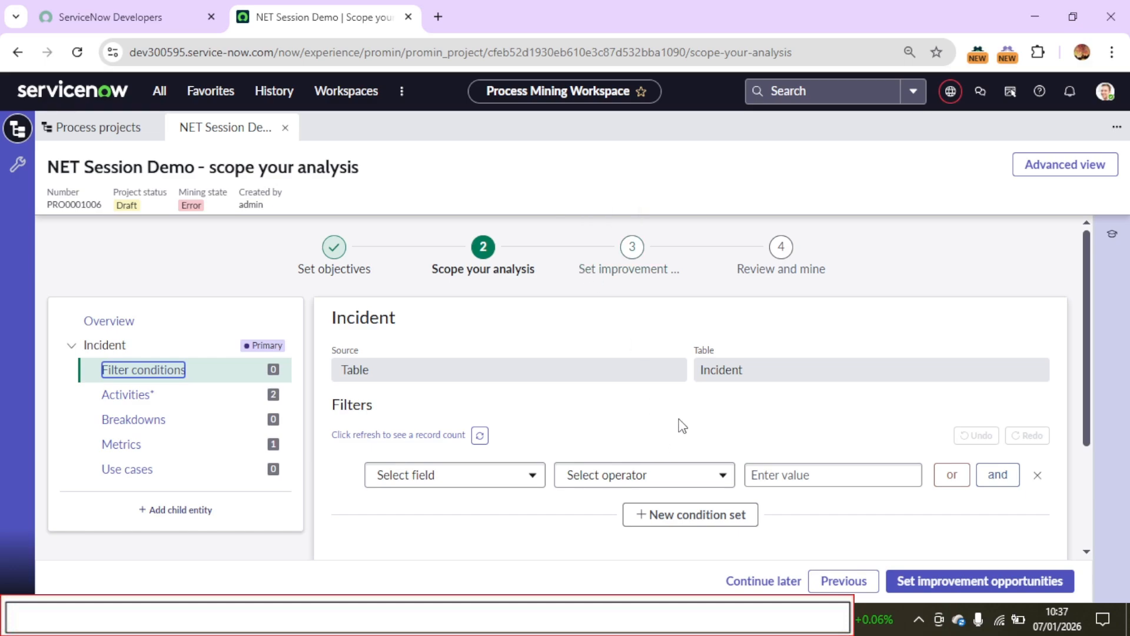
pyautogui.click(480, 479)
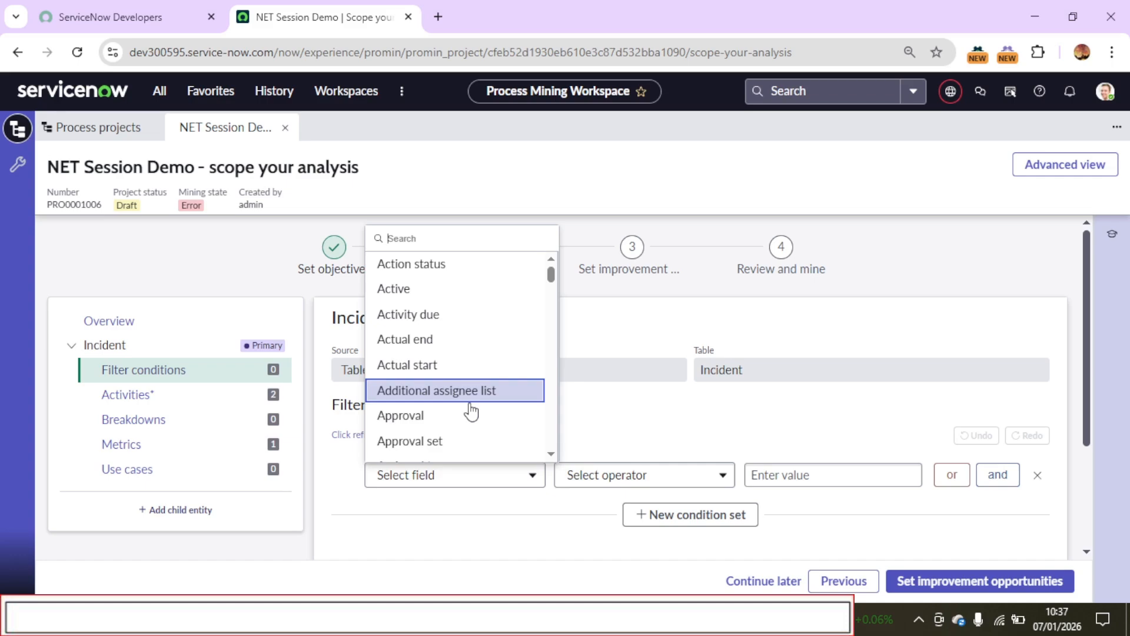
pyautogui.click(387, 292)
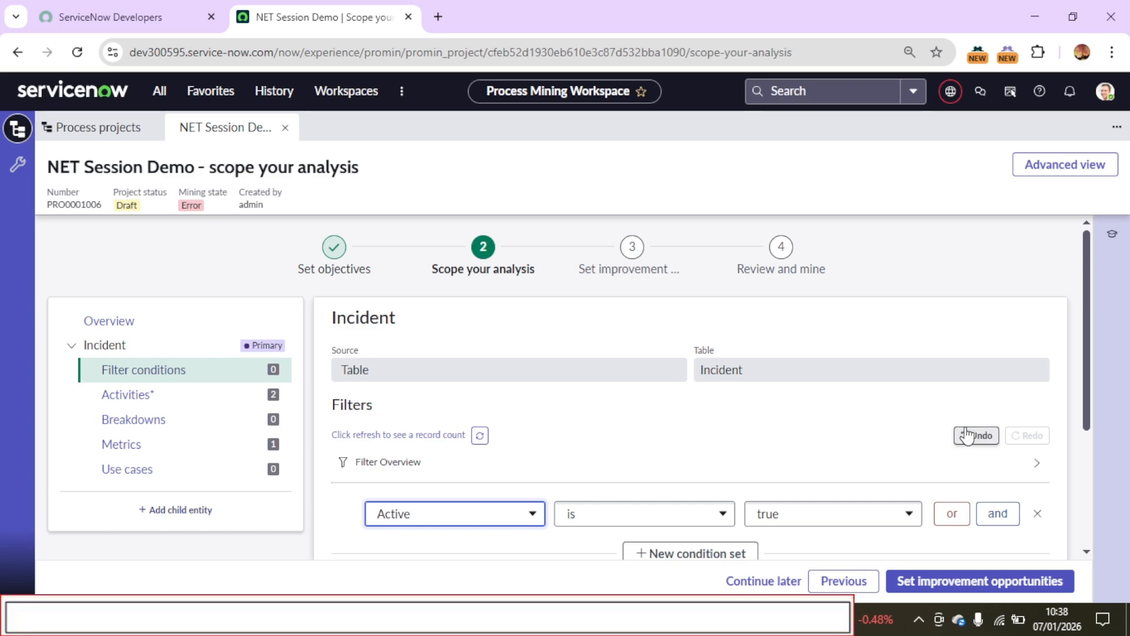
pyautogui.click(805, 525)
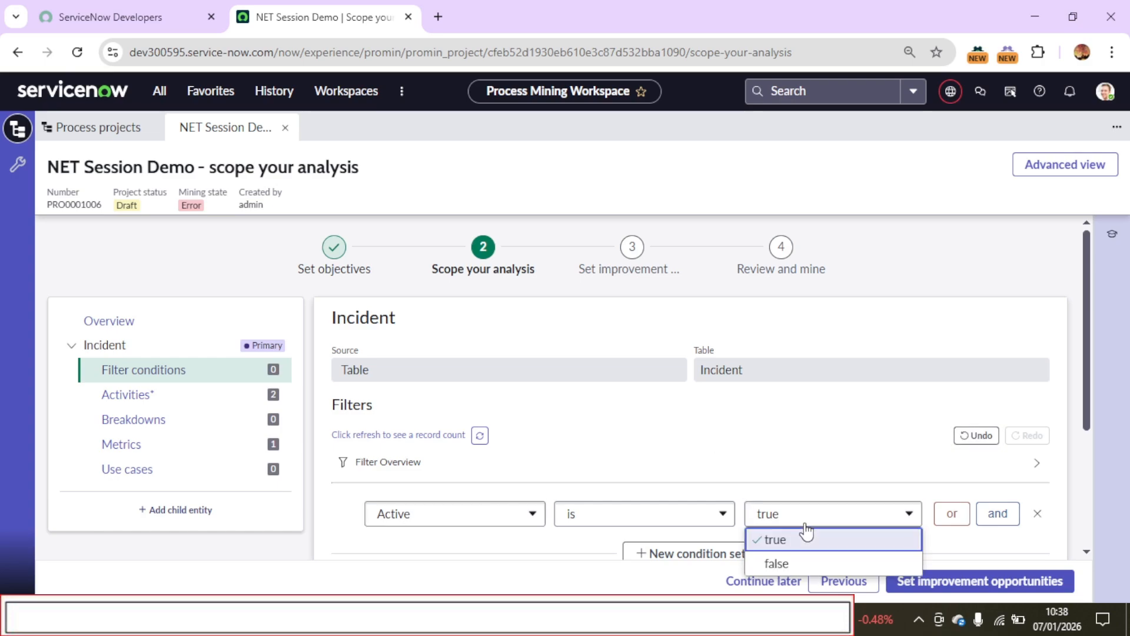
pyautogui.click(792, 563)
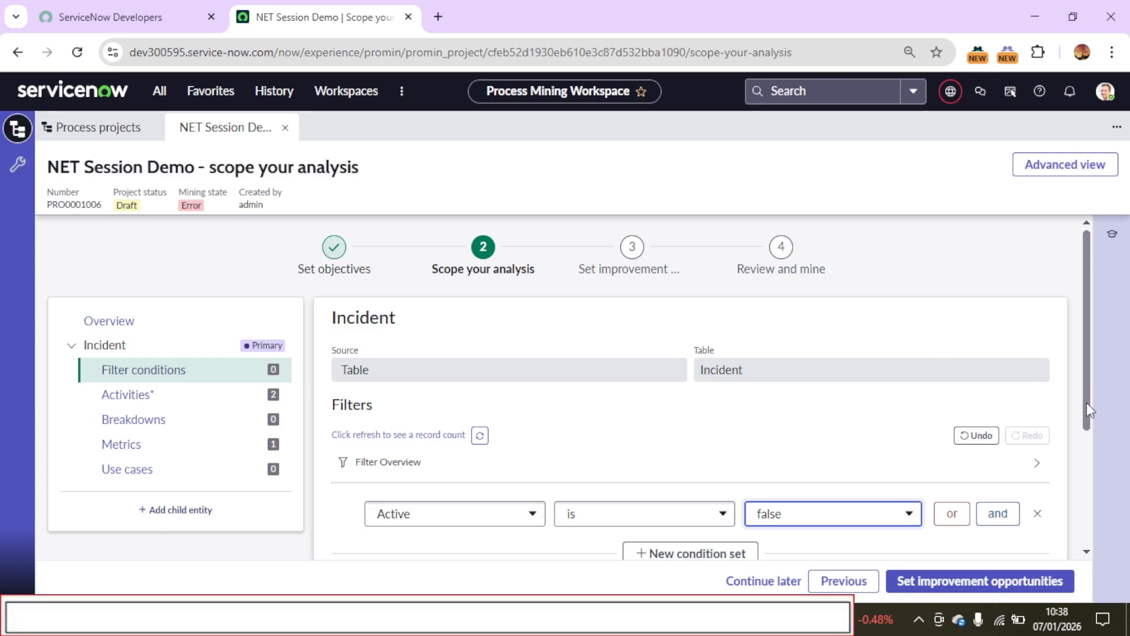
# Refresh the count of records matching the Incident filter and save the filter conditions
pyautogui.scroll(-2, 1070, 483)
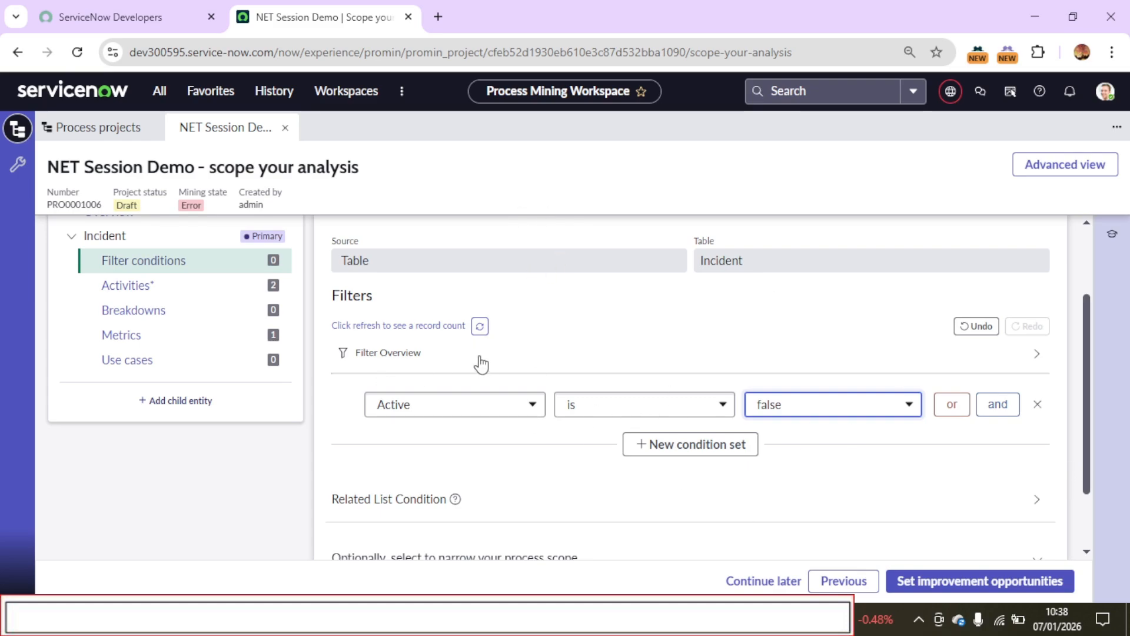
pyautogui.click(480, 327)
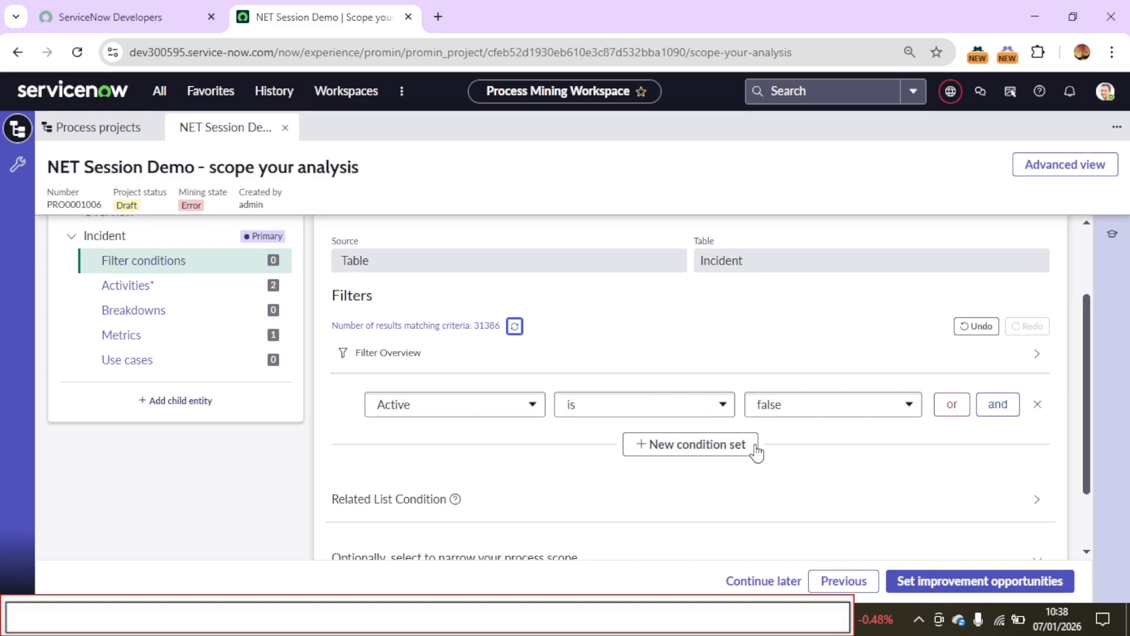
pyautogui.moveTo(1093, 483); pyautogui.dragTo(1082, 439)
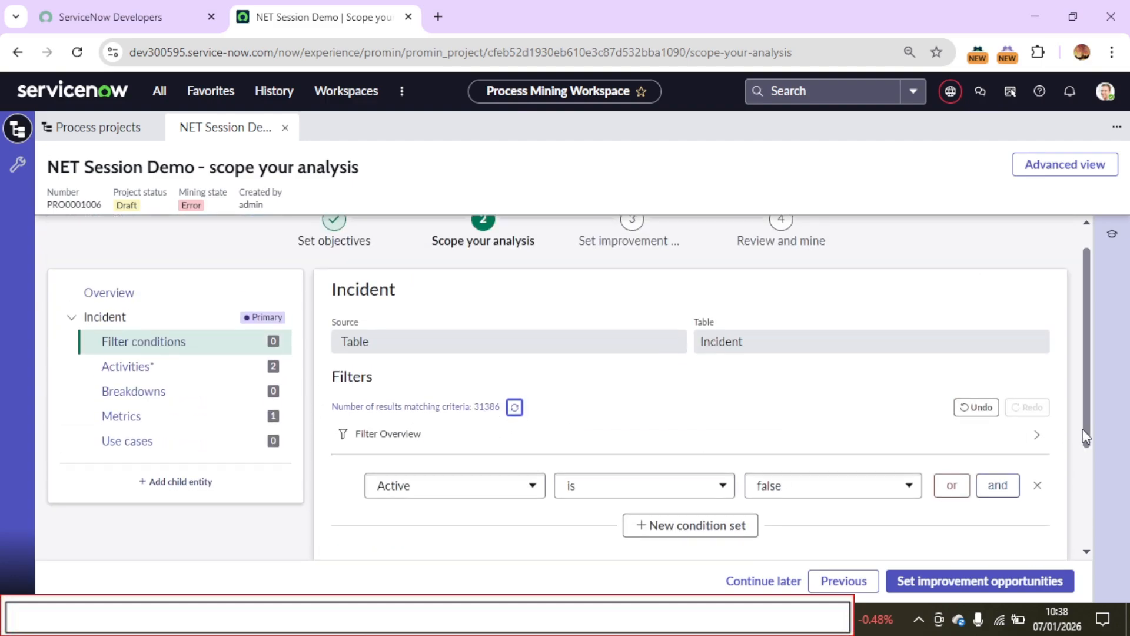
pyautogui.moveTo(1086, 419); pyautogui.dragTo(1063, 547)
pyautogui.scroll(2, 1070, 493)
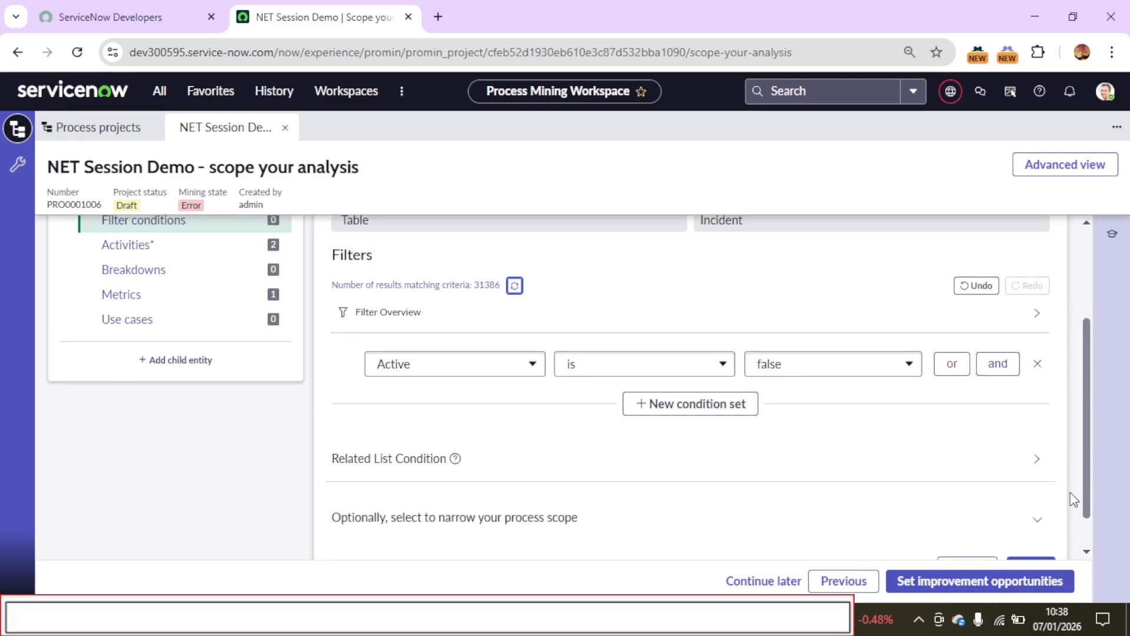
pyautogui.scroll(-1, 1075, 493)
pyautogui.scroll(-2, 1075, 494)
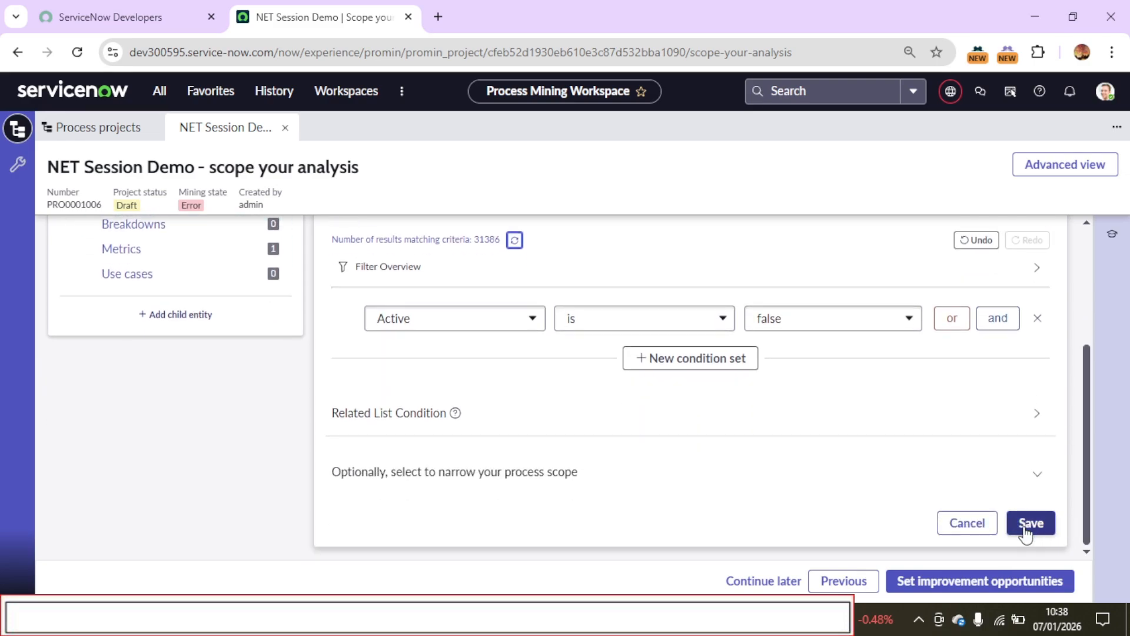
pyautogui.click(1030, 525)
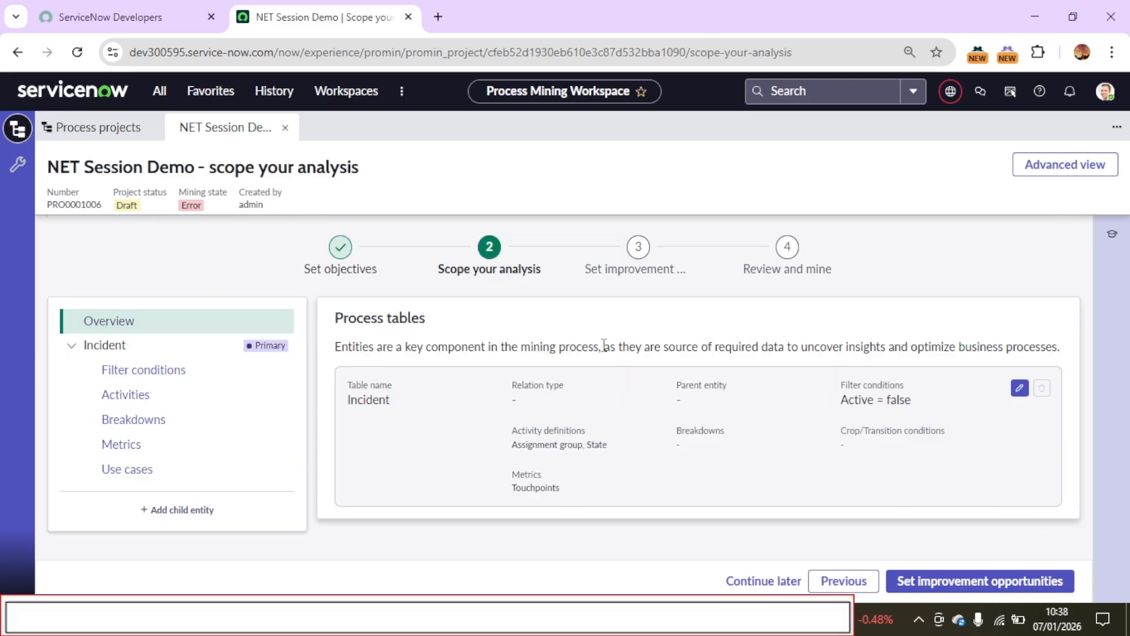
# Start a new Incident activity definition based on the Resolution code field
pyautogui.click(117, 400)
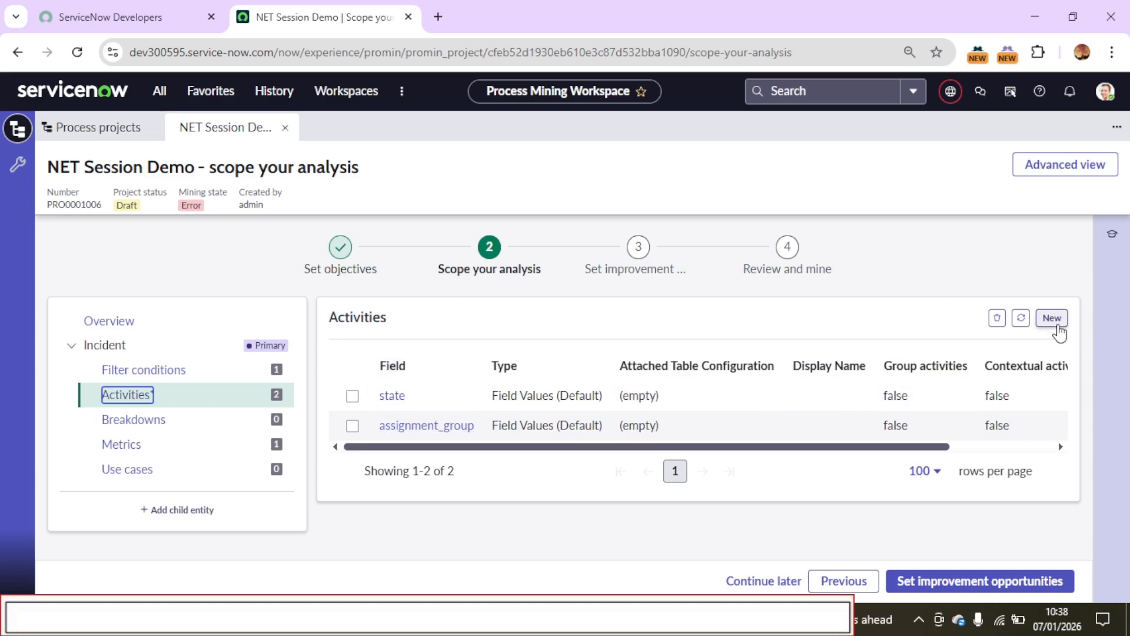
pyautogui.click(1052, 319)
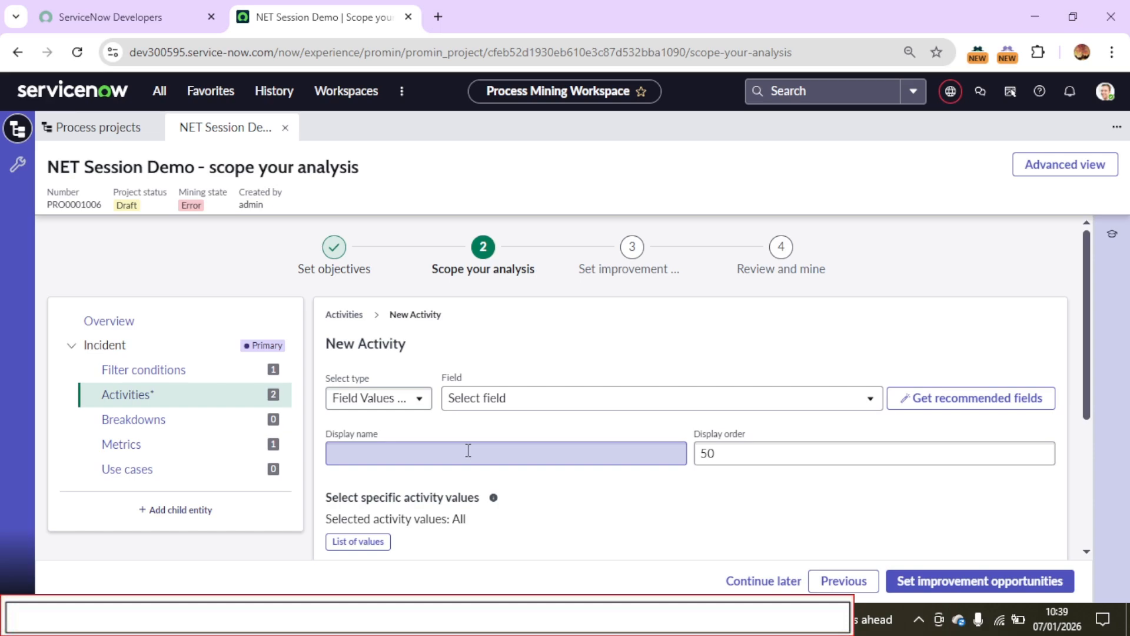
pyautogui.click(471, 405)
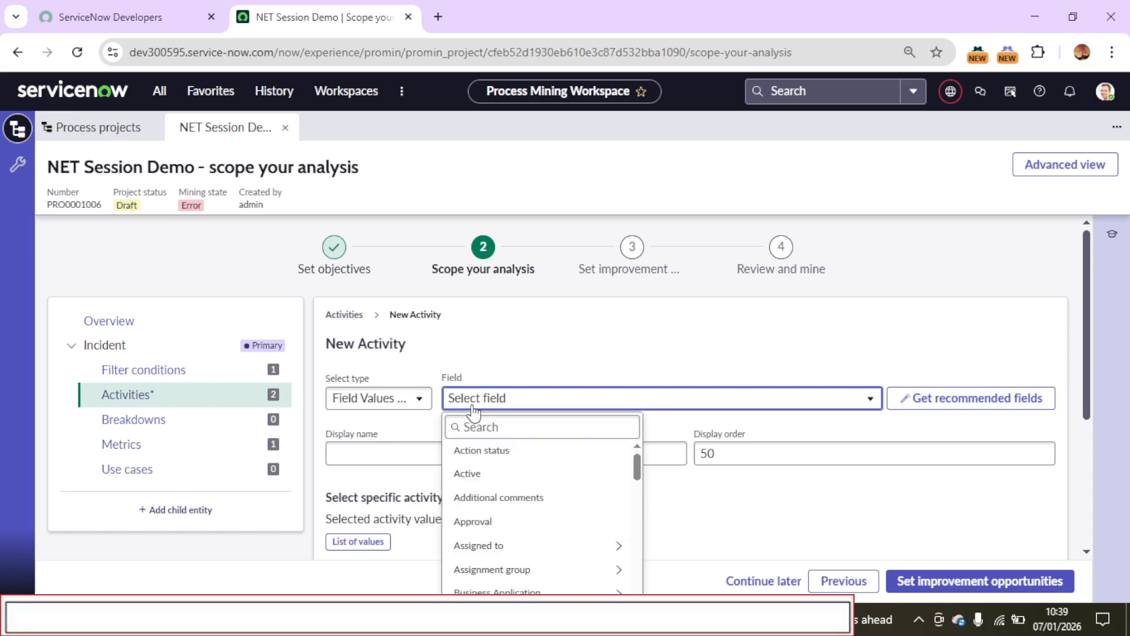
pyautogui.click(481, 425)
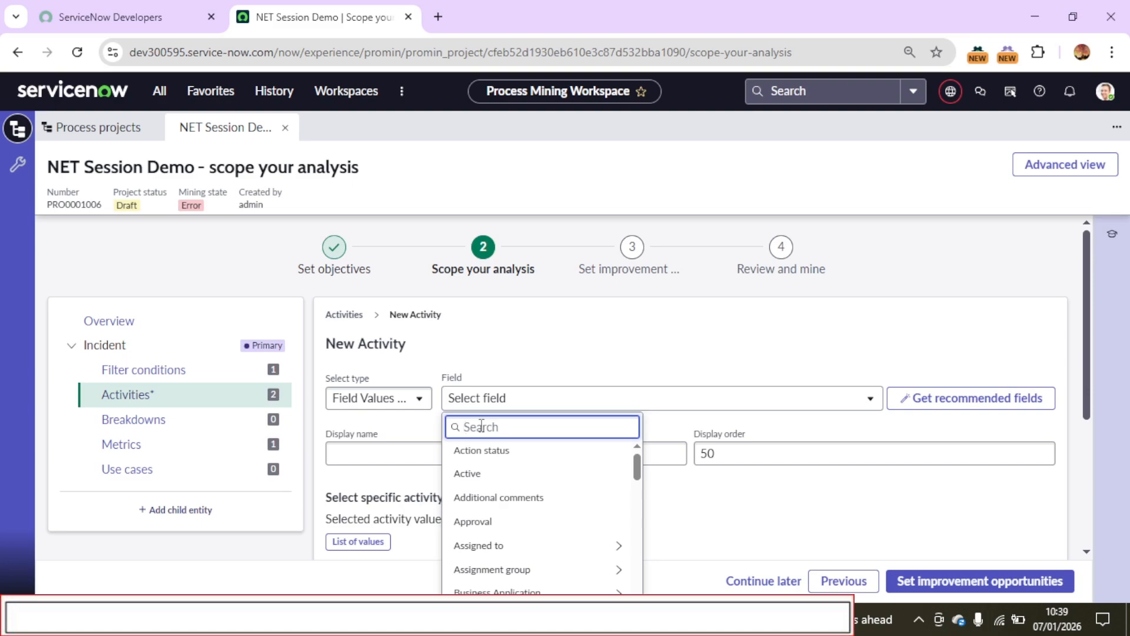
pyautogui.write('Resol')
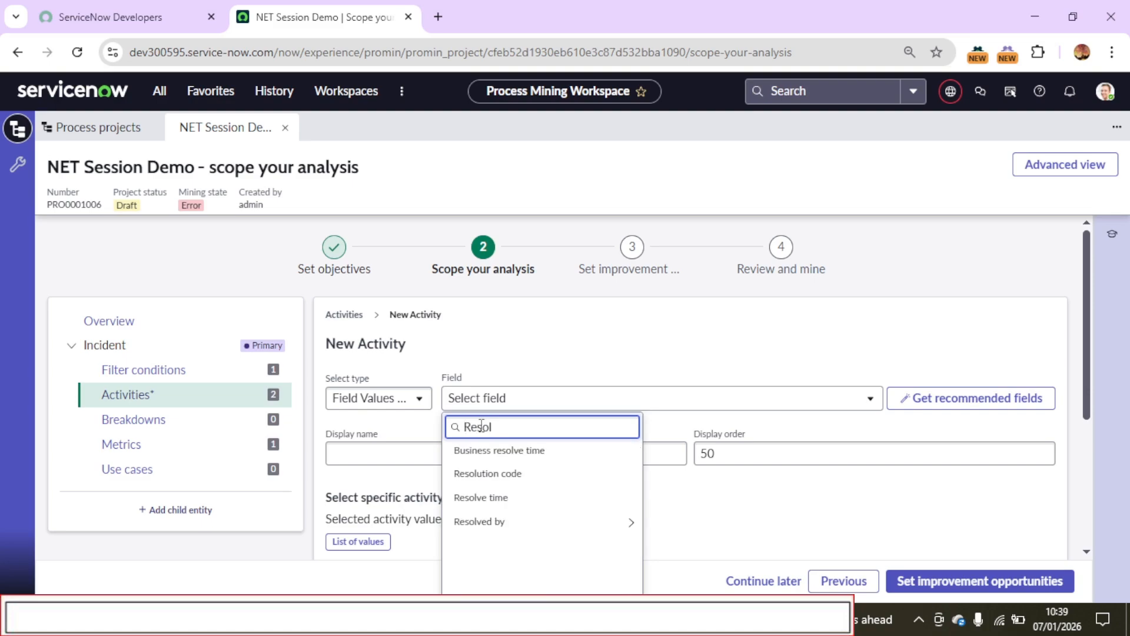
pyautogui.click(502, 476)
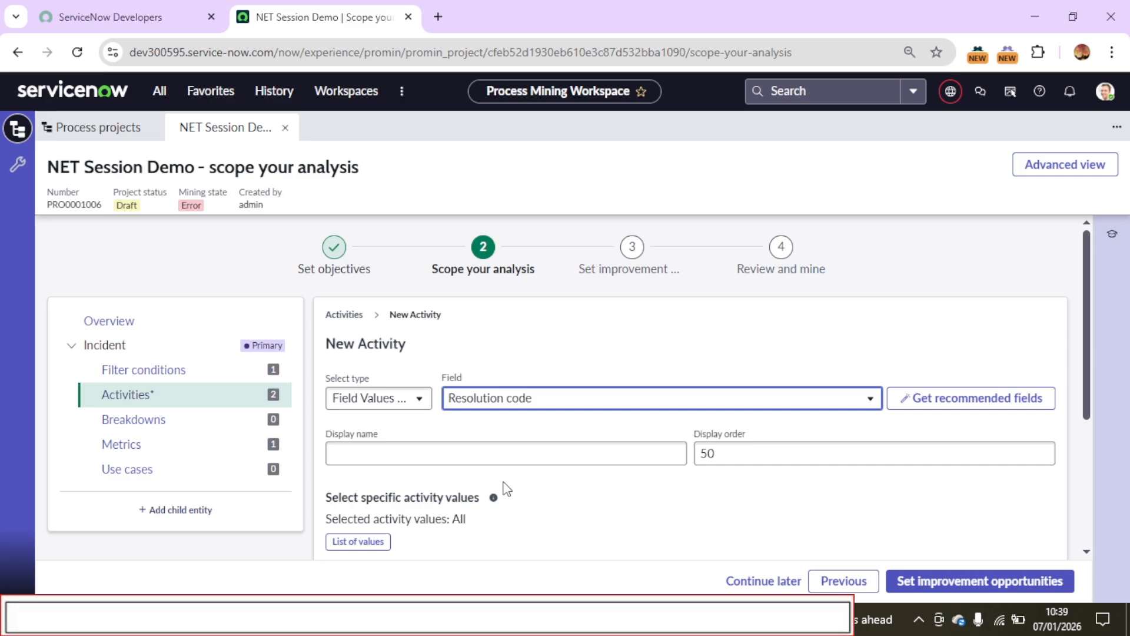
# Group the Resolution code values into a single activity step and save the new Incident activity
pyautogui.click(527, 447)
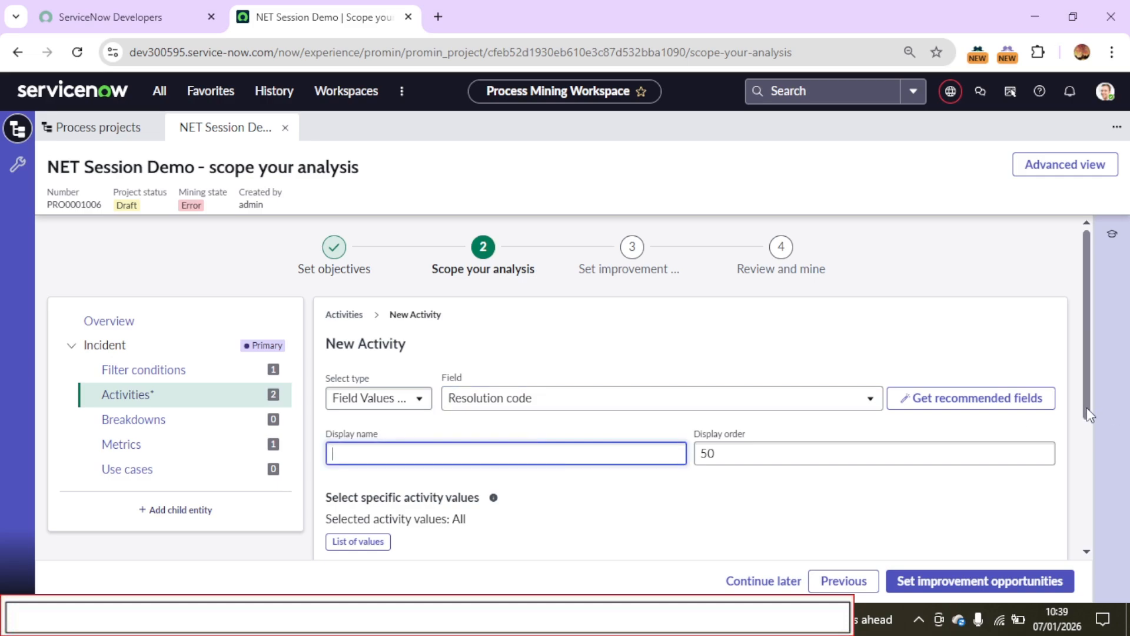
pyautogui.moveTo(1087, 407); pyautogui.dragTo(1090, 511)
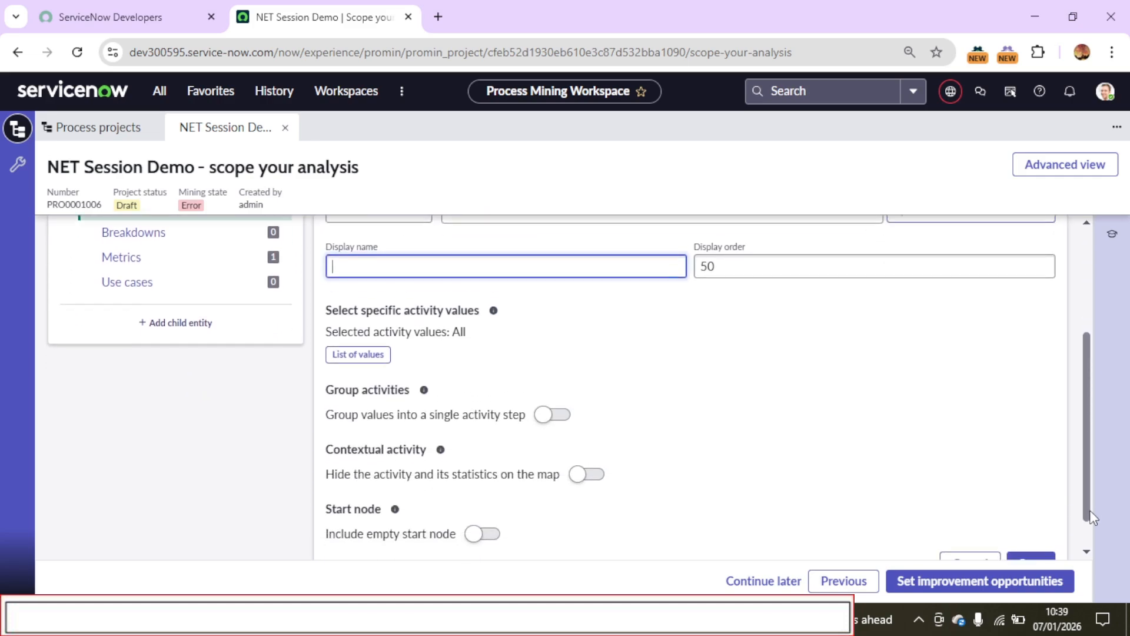
pyautogui.click(553, 412)
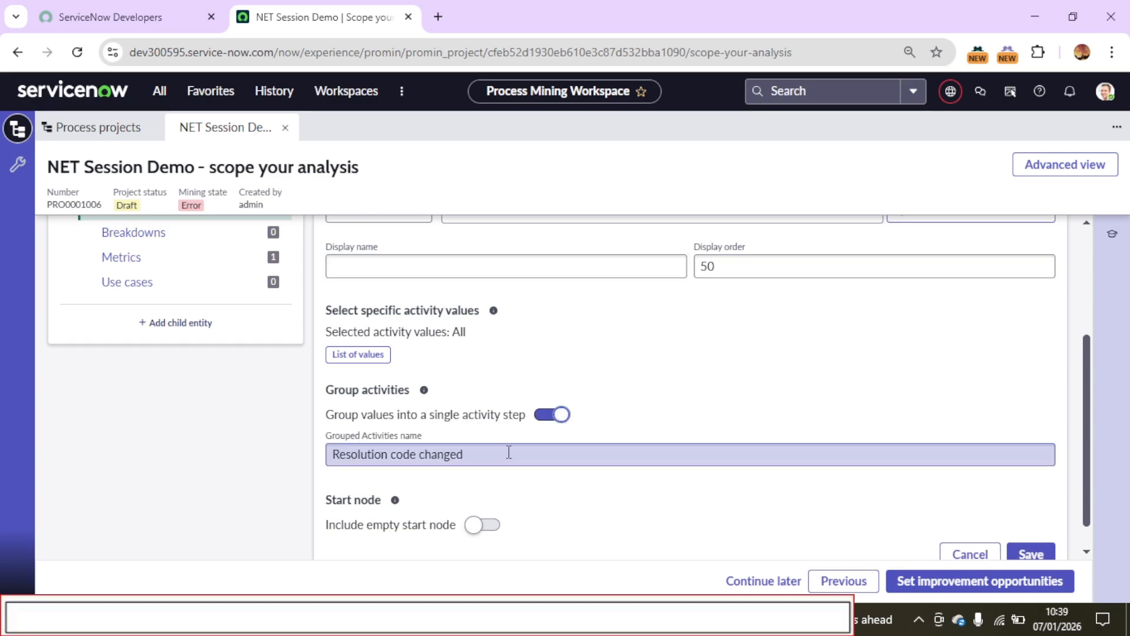
pyautogui.moveTo(507, 454); pyautogui.dragTo(308, 472)
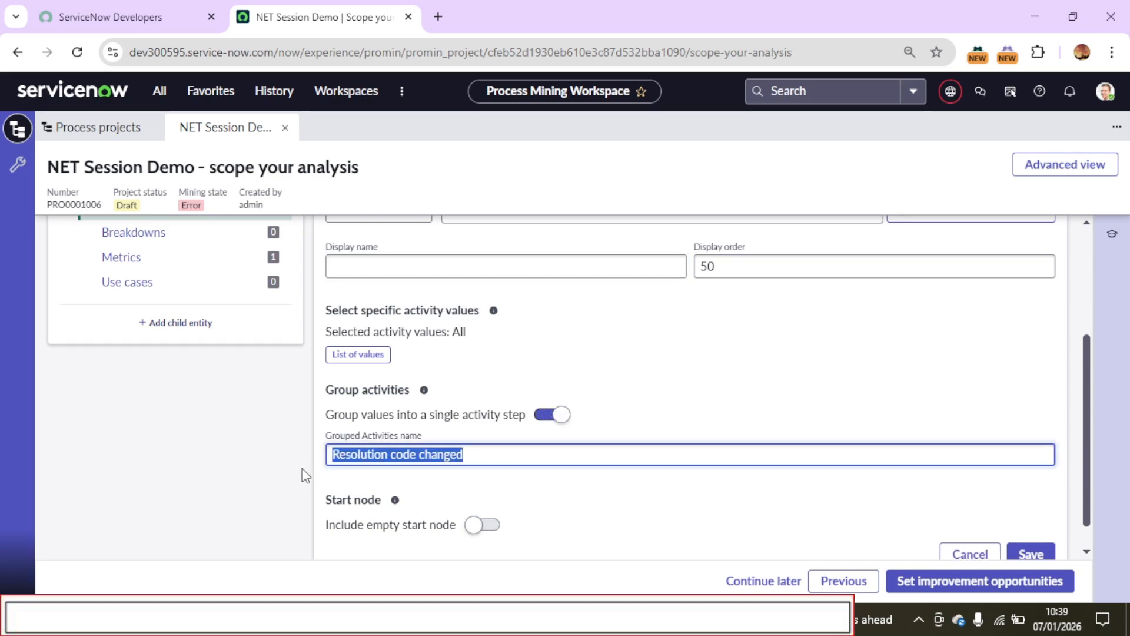
pyautogui.scroll(-1, 1087, 514)
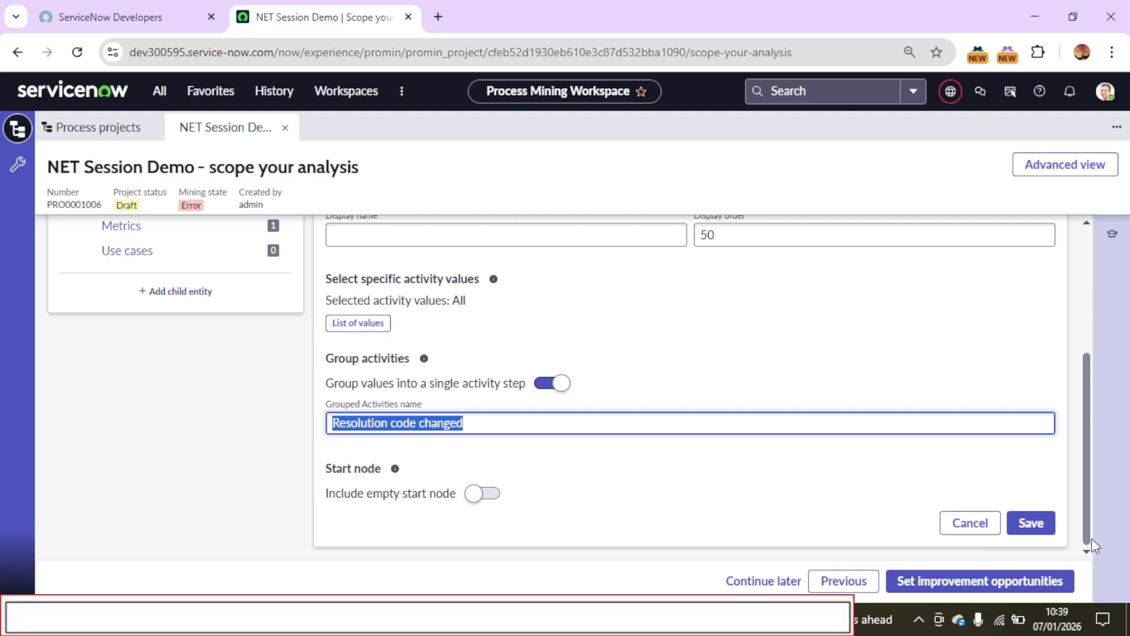
pyautogui.click(1021, 528)
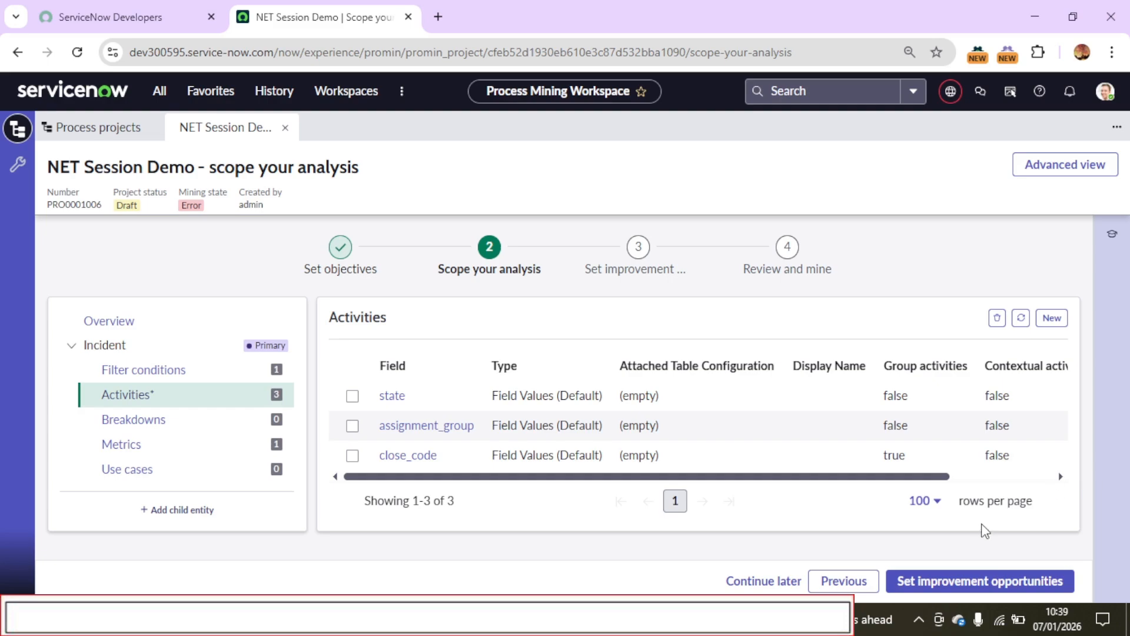
# Add Assignment group as an Incident breakdown field and include idle time metrics for the entity
pyautogui.click(146, 423)
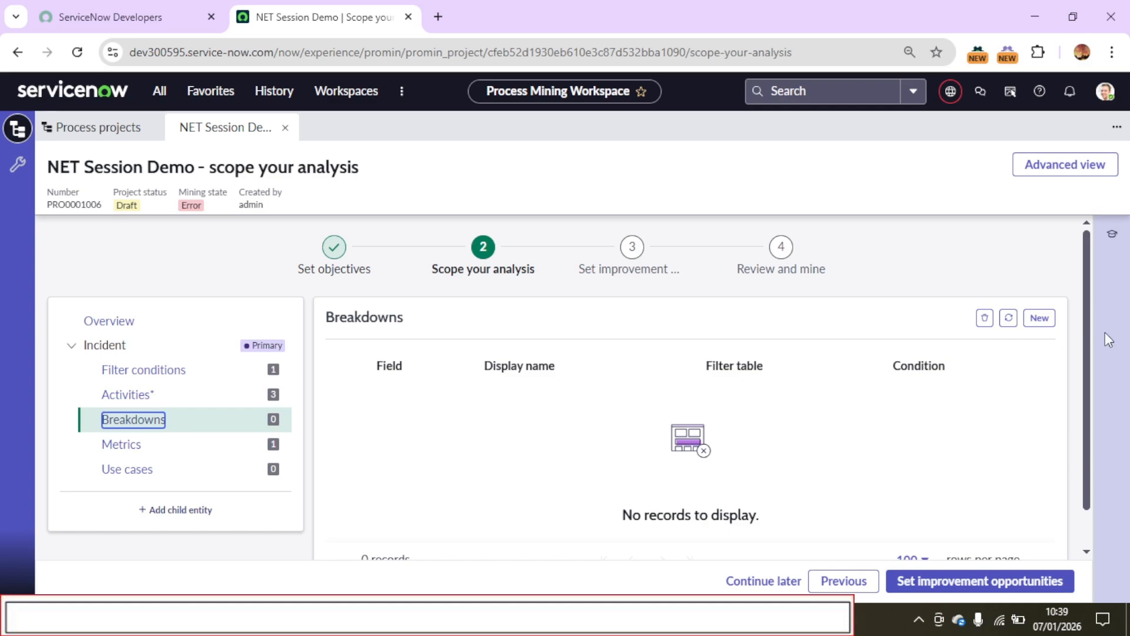
pyautogui.click(1040, 319)
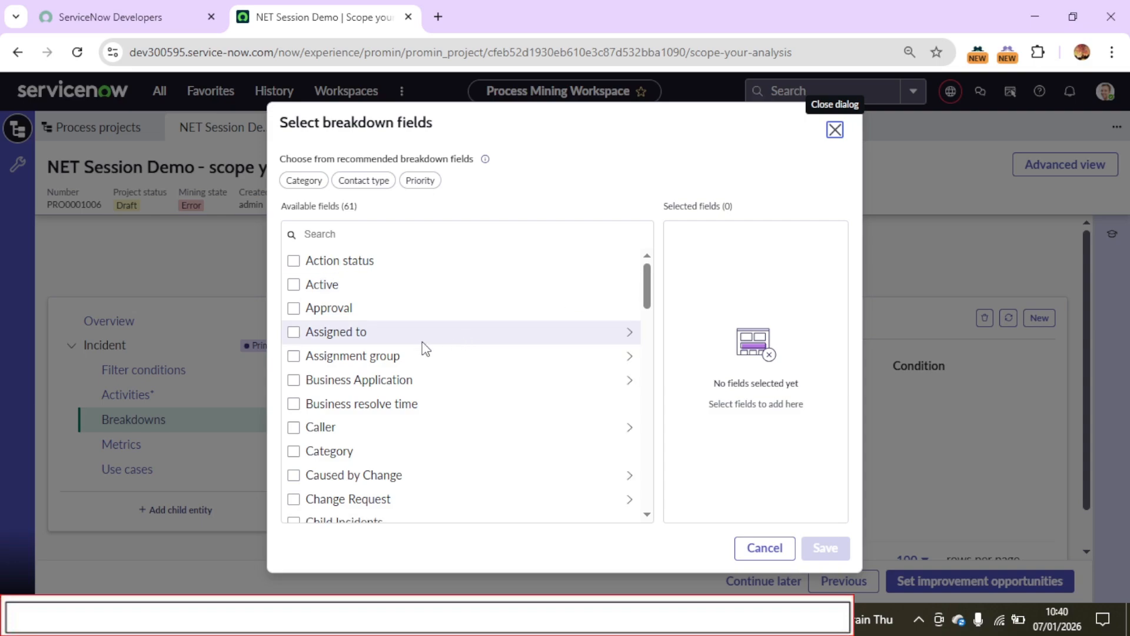
pyautogui.click(293, 356)
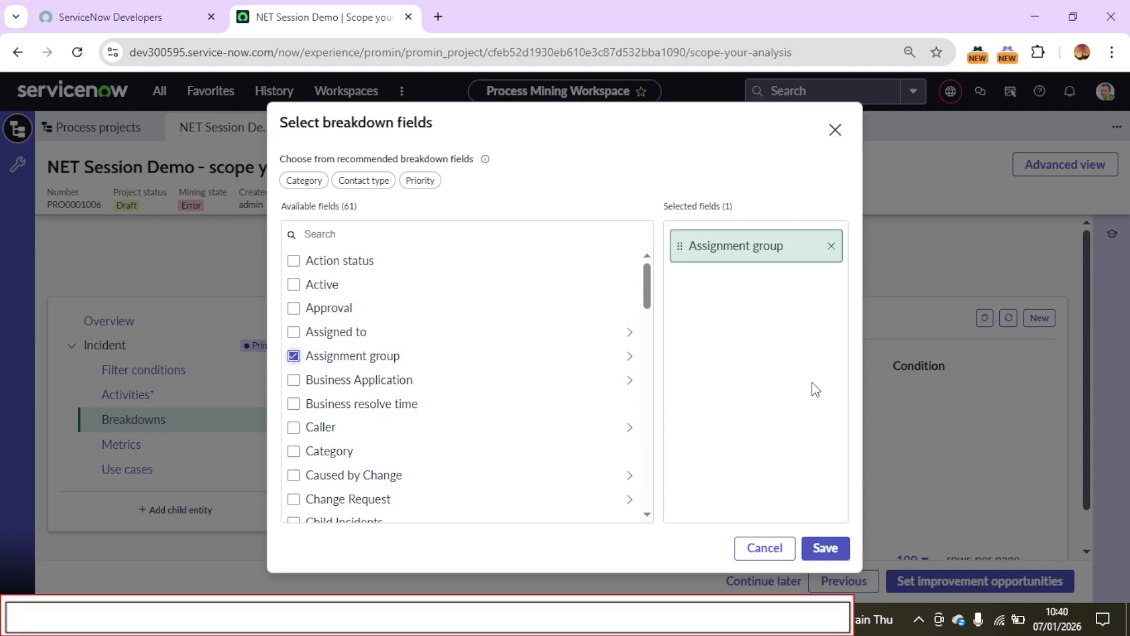
pyautogui.click(821, 550)
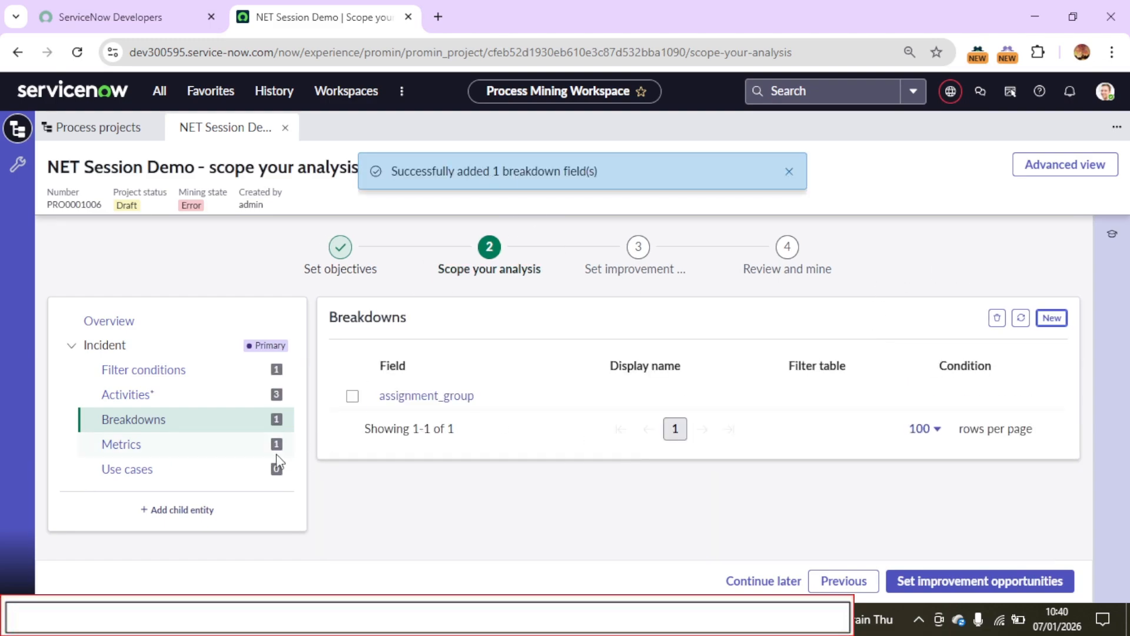
pyautogui.click(168, 452)
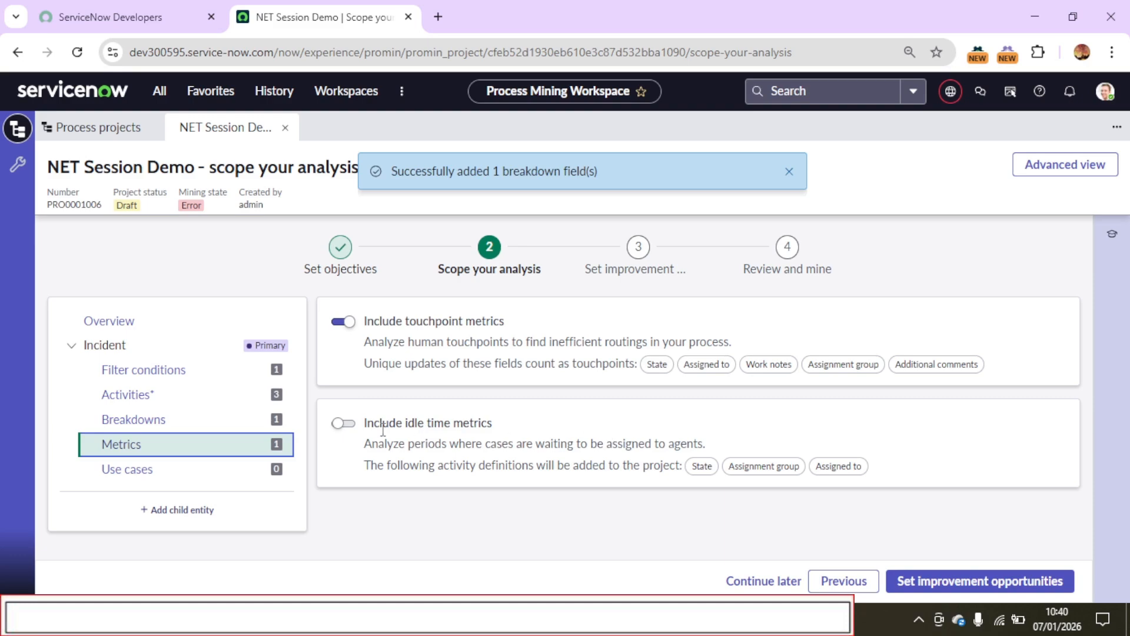
pyautogui.click(349, 427)
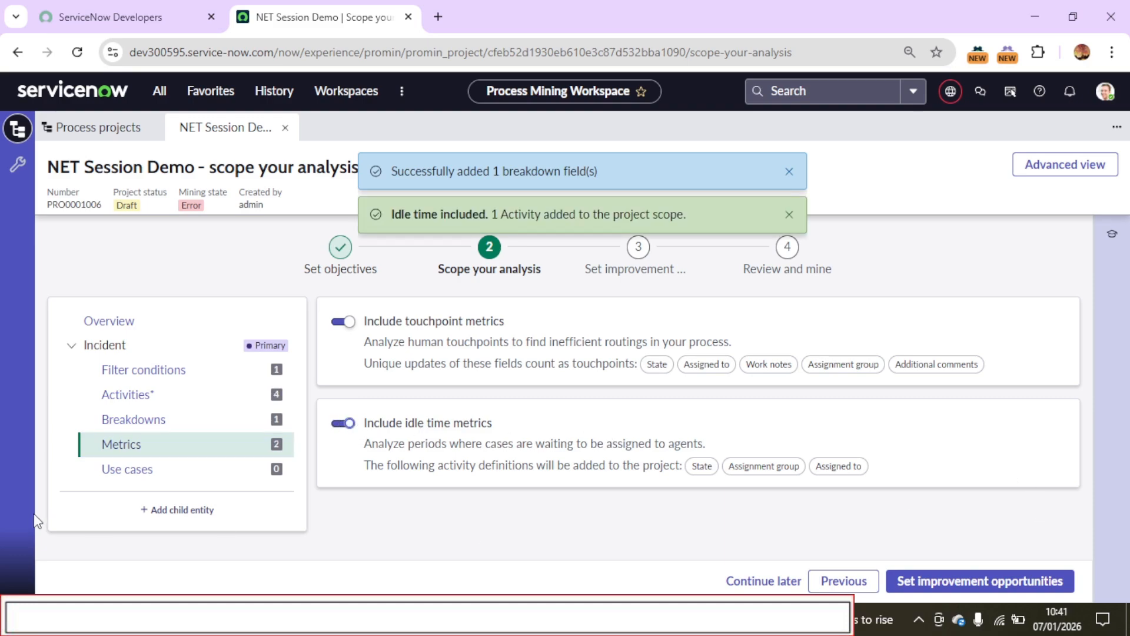
# Review the approvals and SLA breach use cases available for the Incident entity
pyautogui.click(126, 471)
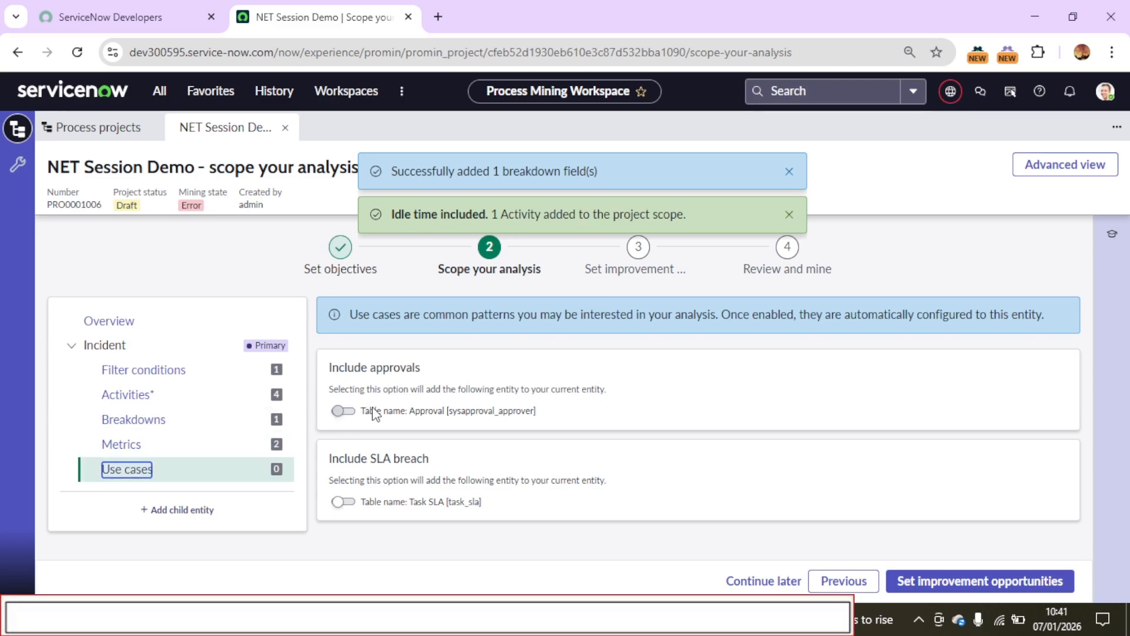
pyautogui.moveTo(349, 367); pyautogui.dragTo(410, 367)
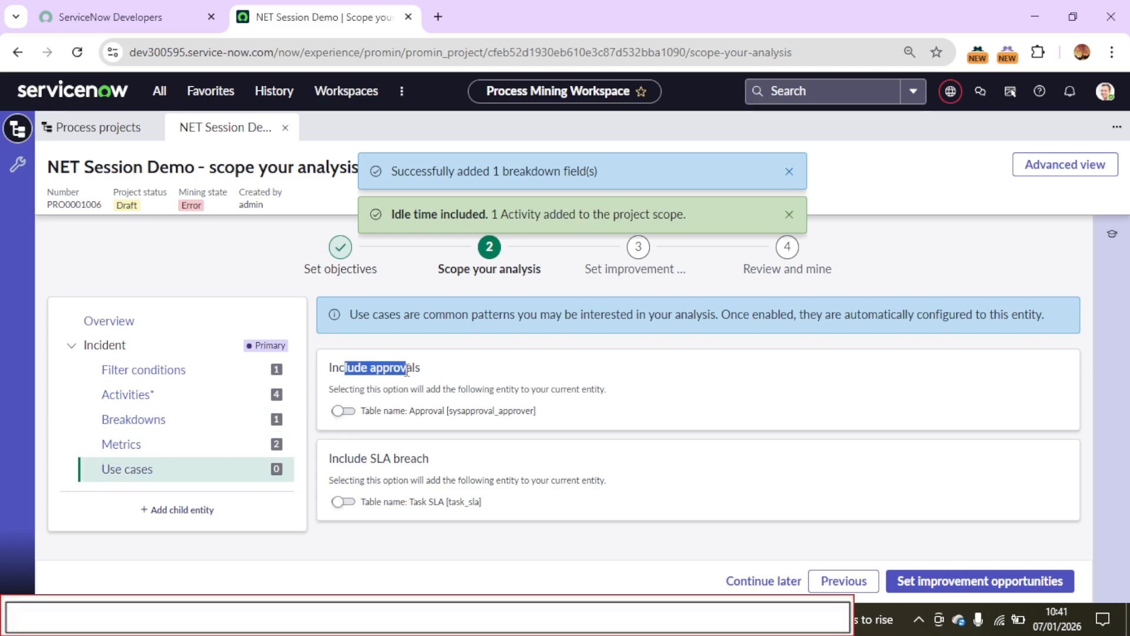
pyautogui.moveTo(436, 459); pyautogui.dragTo(330, 461)
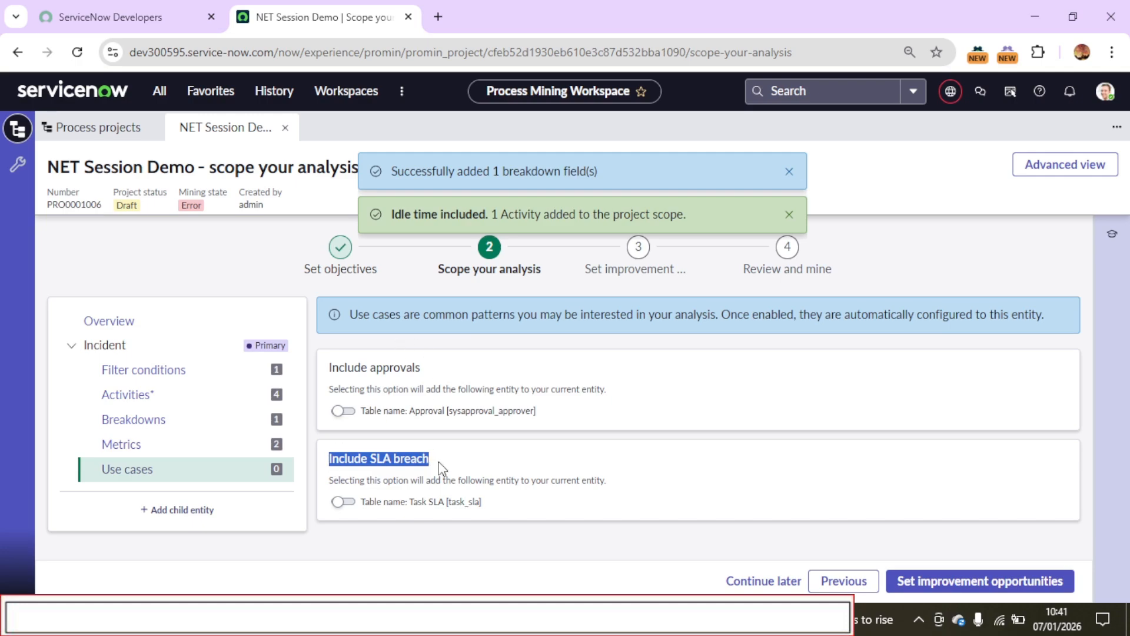
pyautogui.moveTo(438, 461); pyautogui.dragTo(331, 463)
pyautogui.moveTo(420, 367); pyautogui.dragTo(372, 372)
pyautogui.click(369, 388)
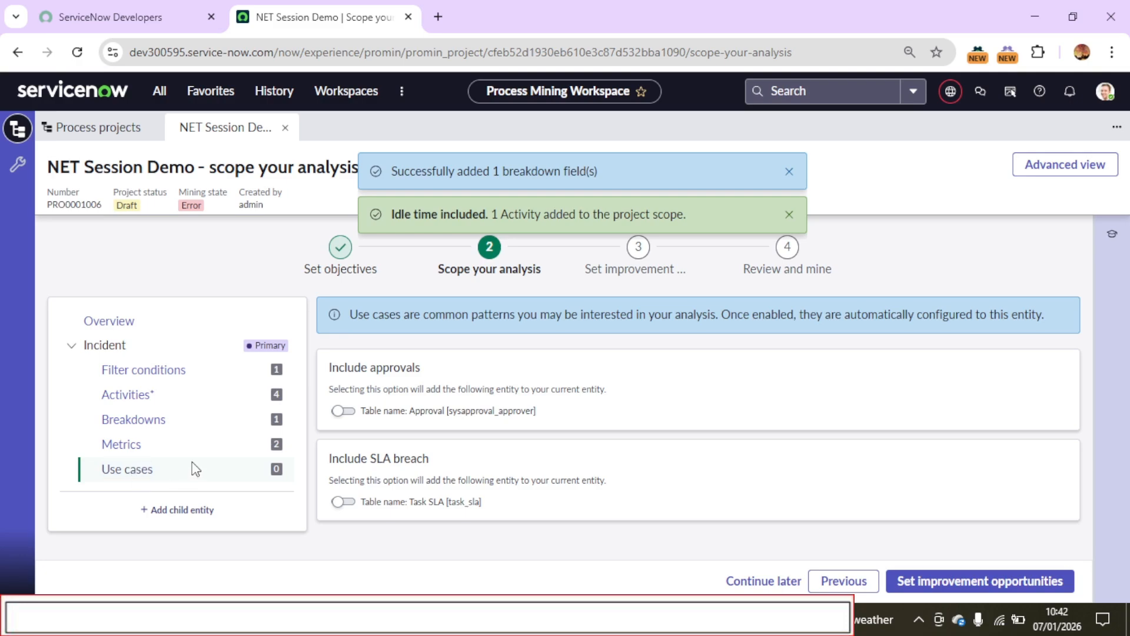
# Recheck the Incident metrics, dismiss both notifications, and proceed to setting improvement opportunities
pyautogui.click(135, 445)
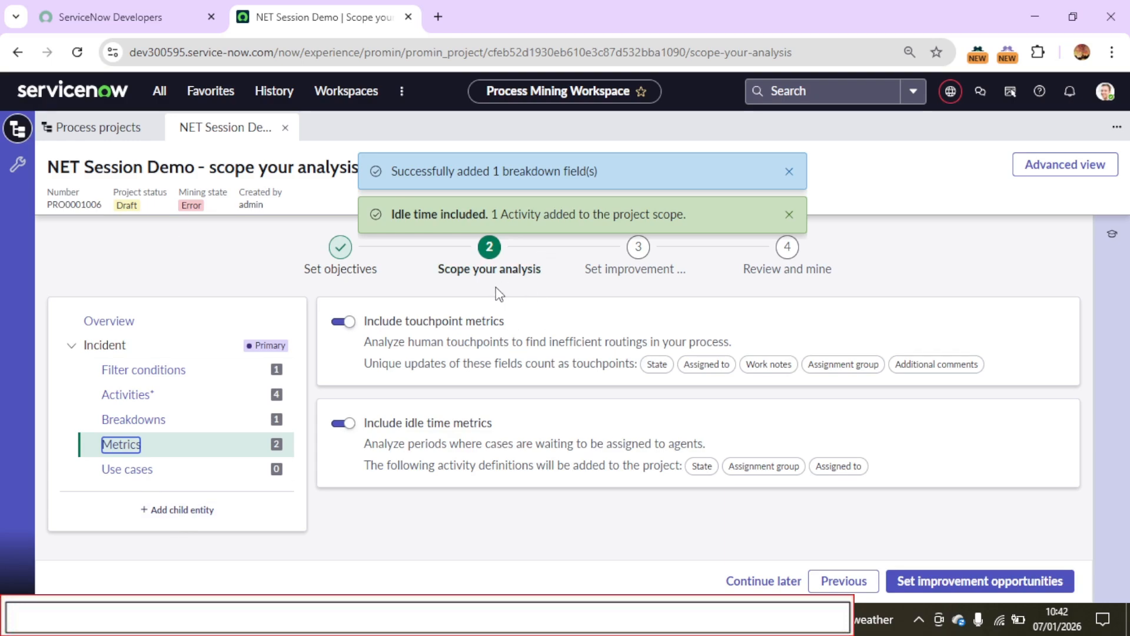
pyautogui.click(788, 215)
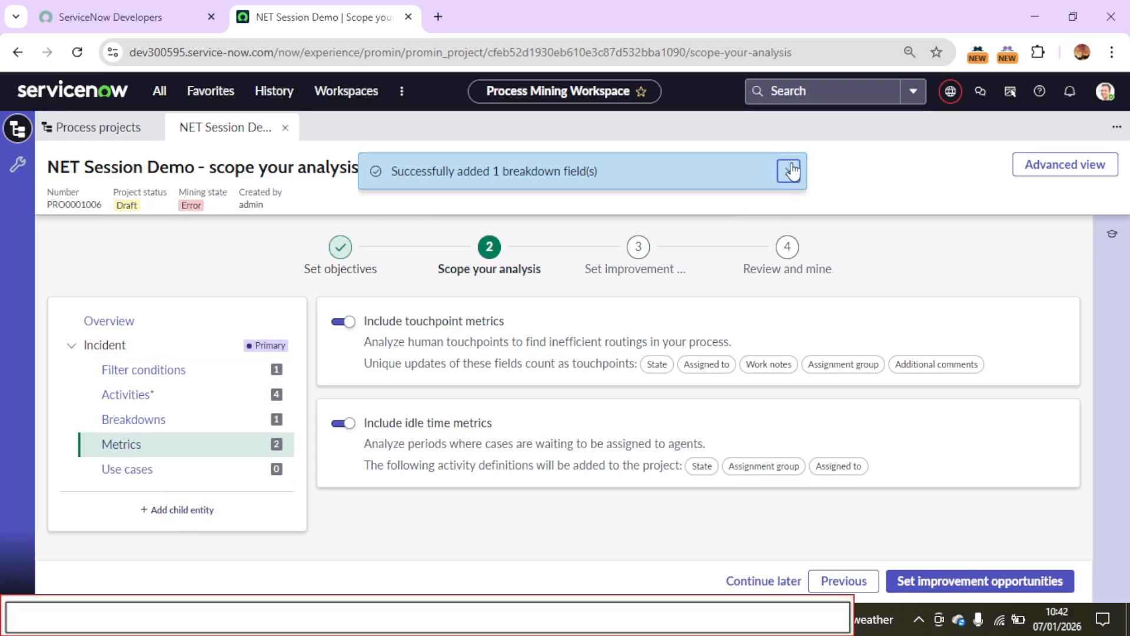
pyautogui.click(789, 171)
pyautogui.click(968, 583)
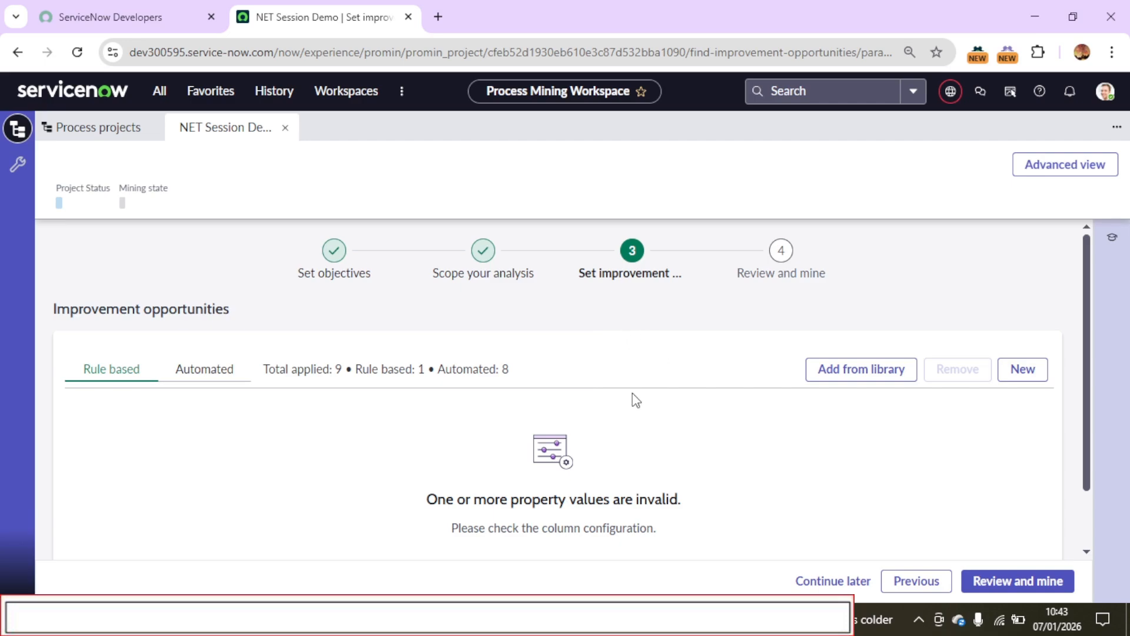
# Examine the automated improvement opportunities in the library, then close it without applying any
pyautogui.click(891, 379)
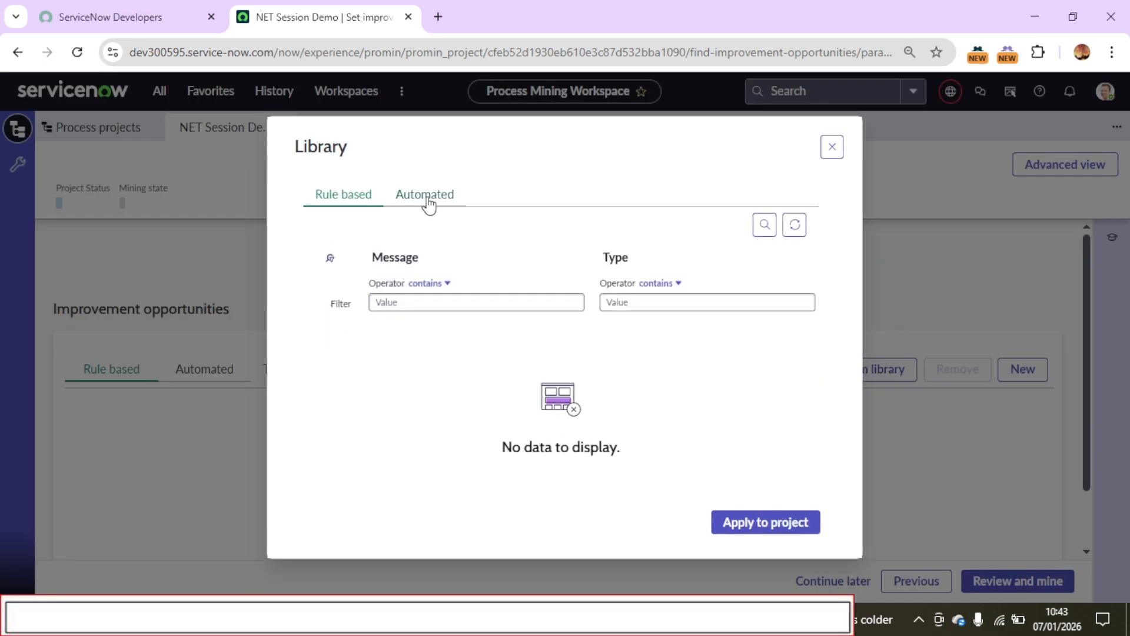
pyautogui.click(428, 203)
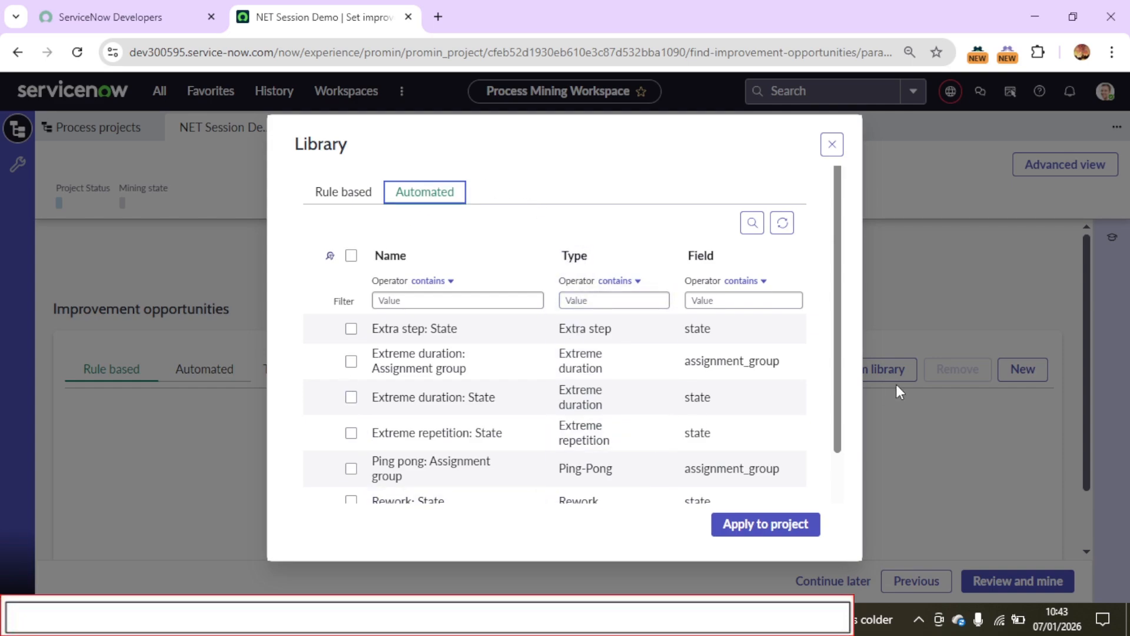
pyautogui.scroll(-2, 839, 465)
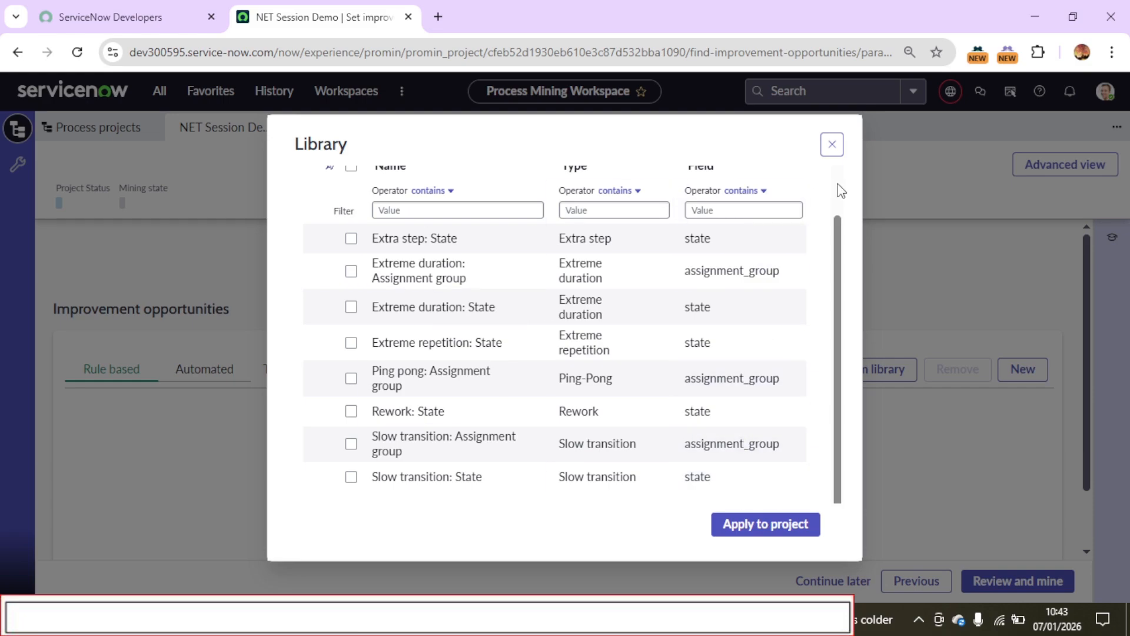
pyautogui.click(831, 146)
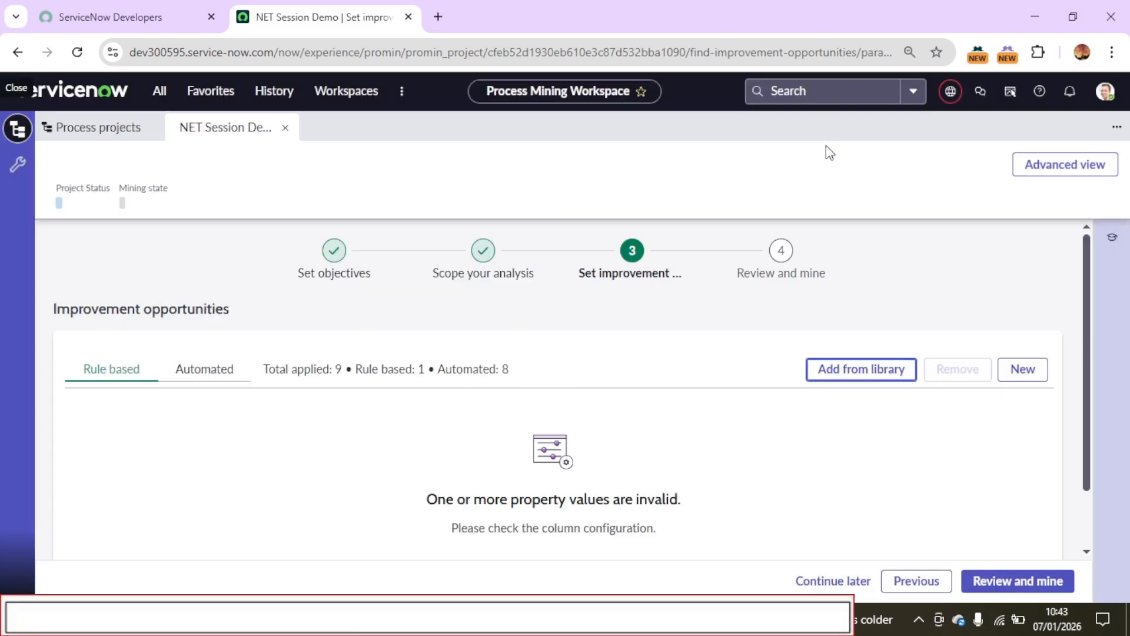
# Start a new improvement opportunity definition from the Rule-based template after reviewing the available patterns and its example
pyautogui.click(1043, 372)
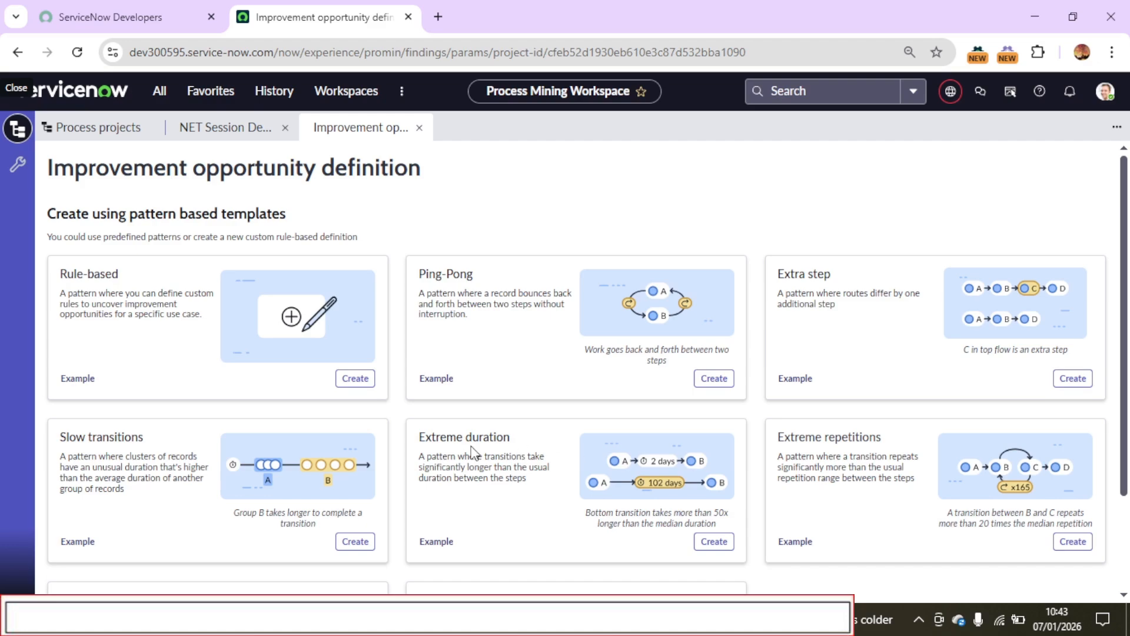
pyautogui.scroll(-2, 1020, 465)
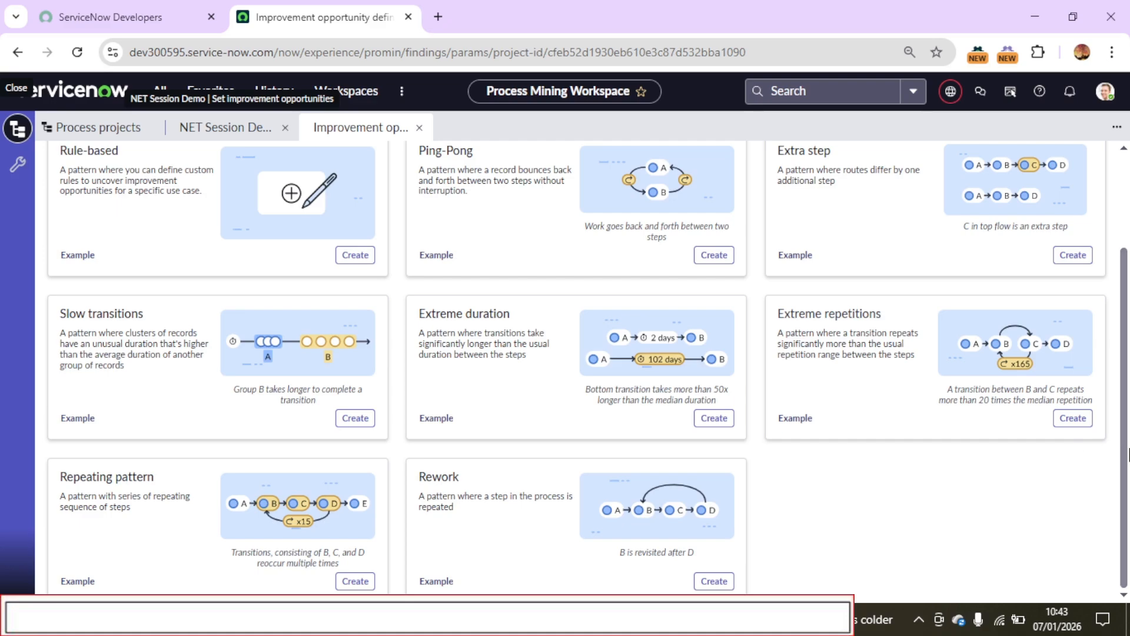
pyautogui.scroll(2, 1127, 453)
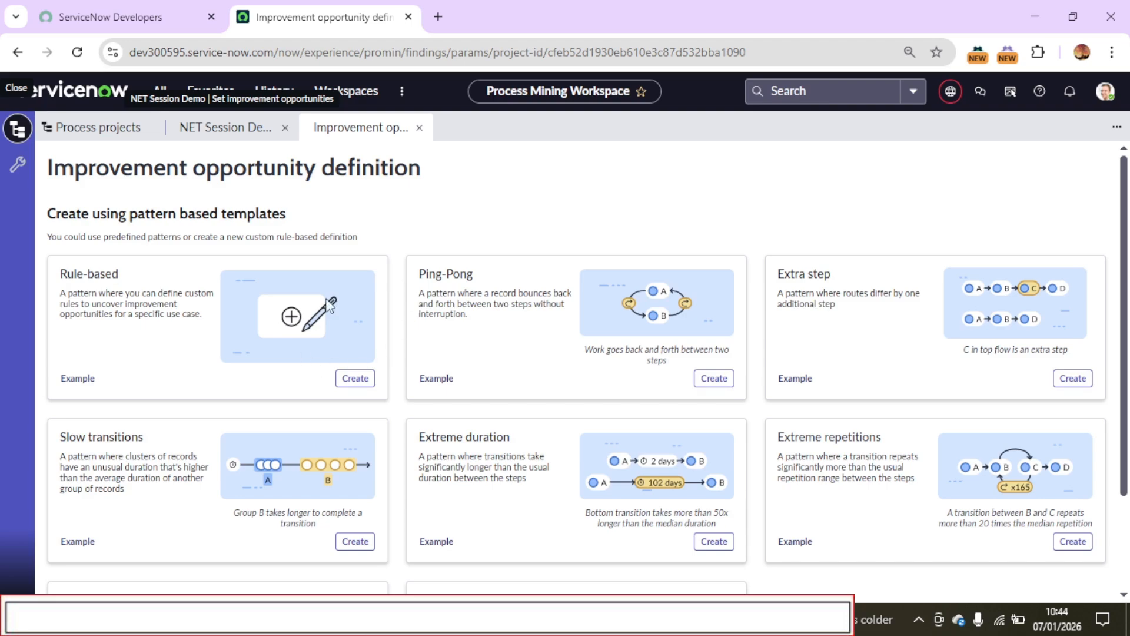
pyautogui.click(78, 379)
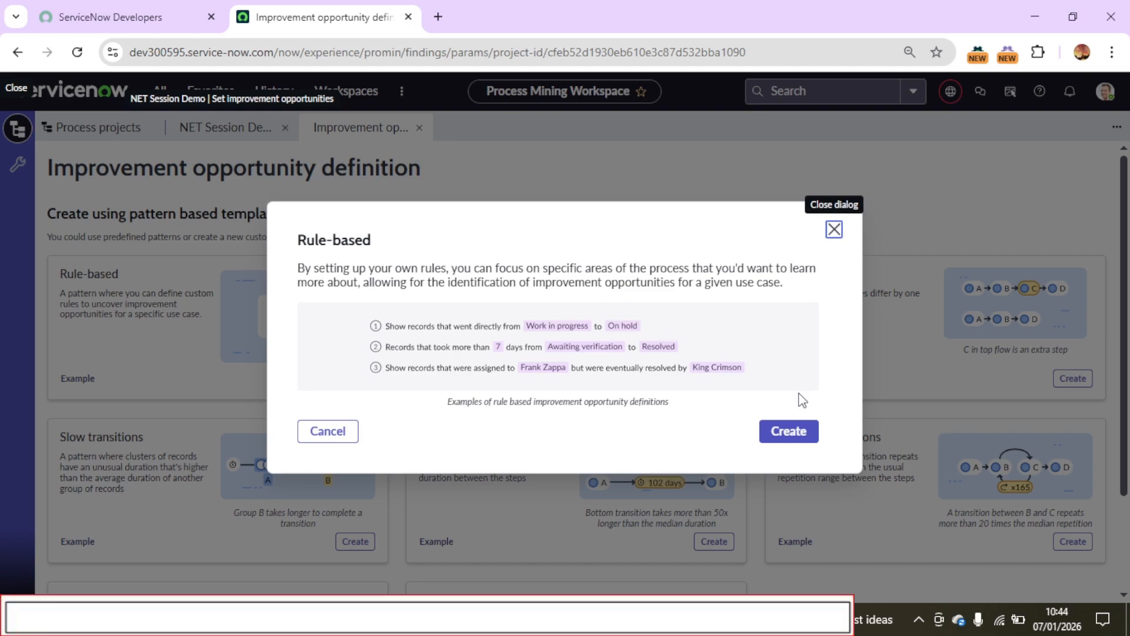
pyautogui.click(794, 437)
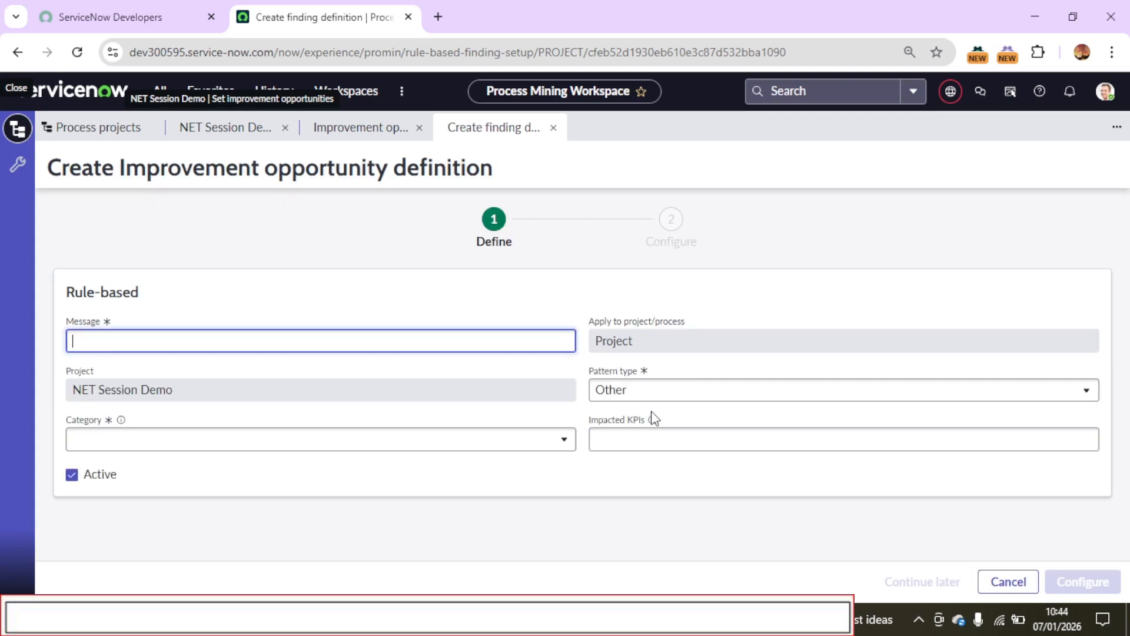
# Set the rule-based definition's pattern type to Ping-Pong
pyautogui.click(636, 394)
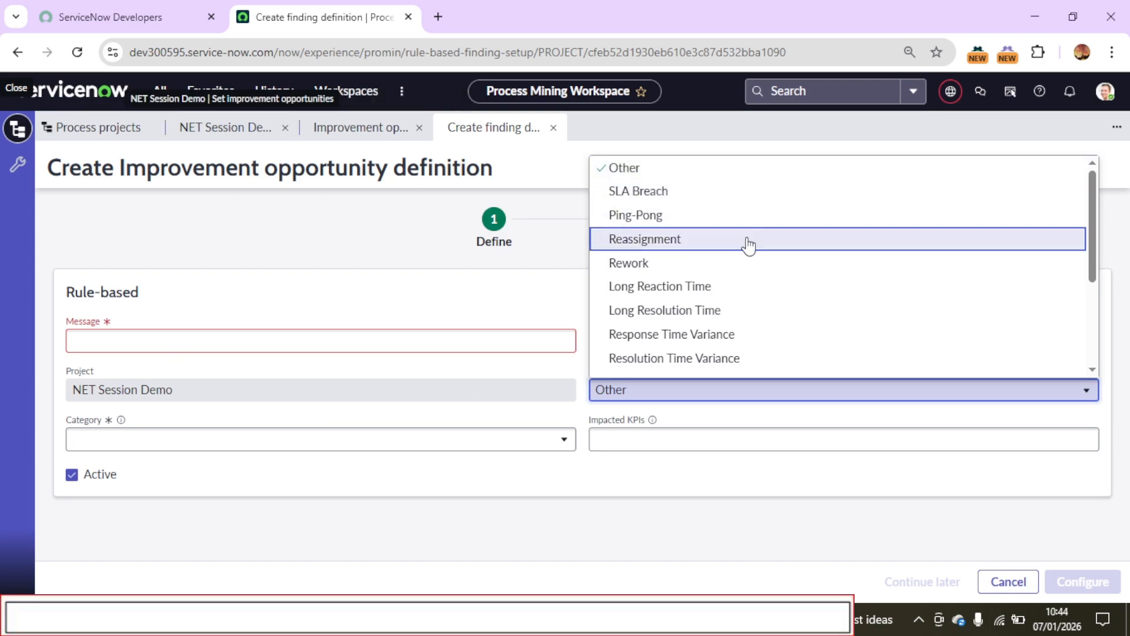
pyautogui.click(666, 217)
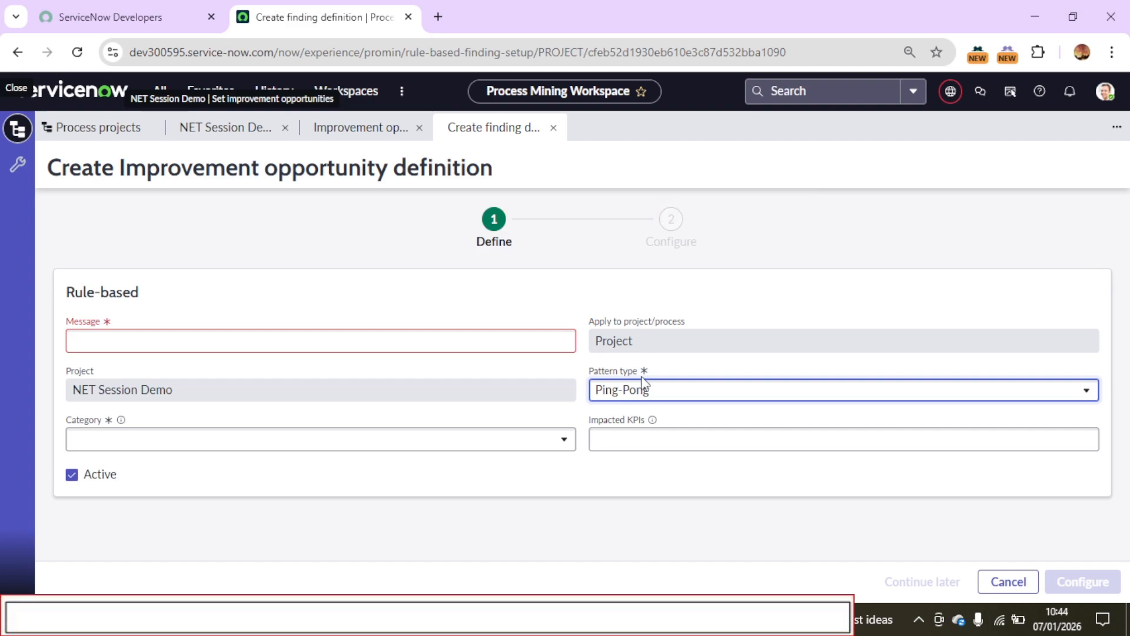
pyautogui.click(637, 405)
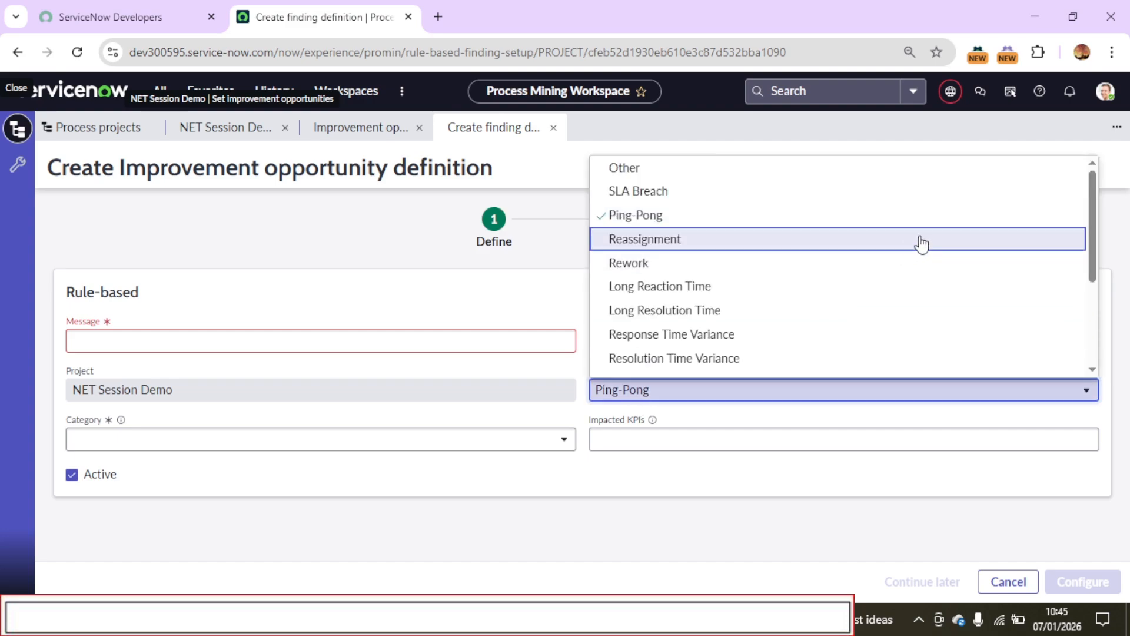
pyautogui.click(531, 253)
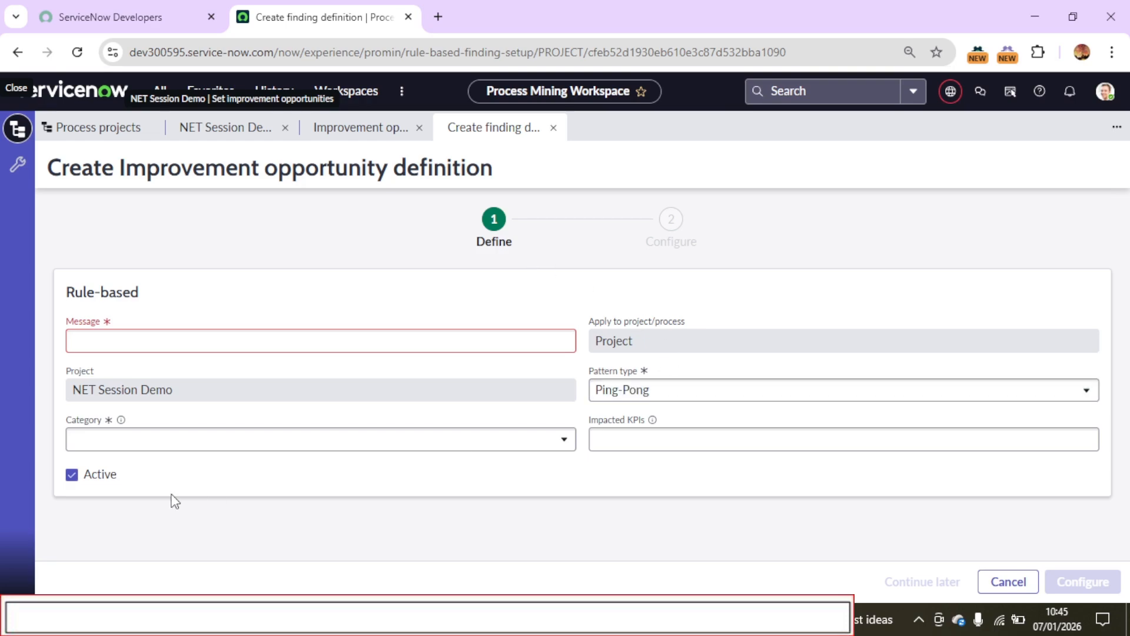
# Examine the category choices and the available impacted KPIs for the rule-based definition without selecting any
pyautogui.click(167, 448)
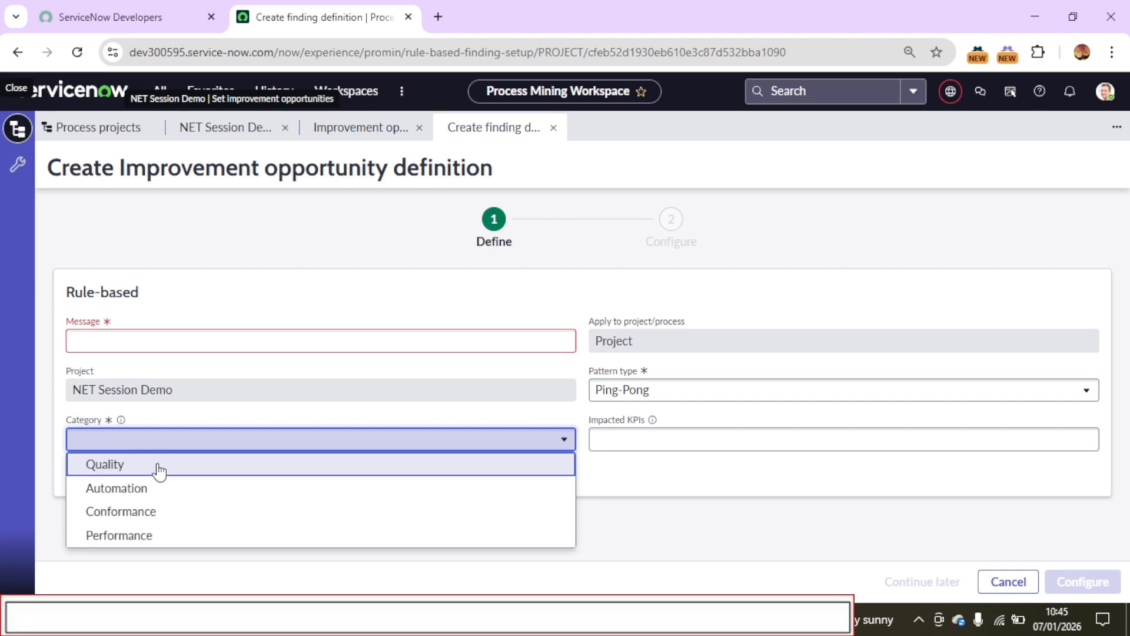
pyautogui.click(221, 297)
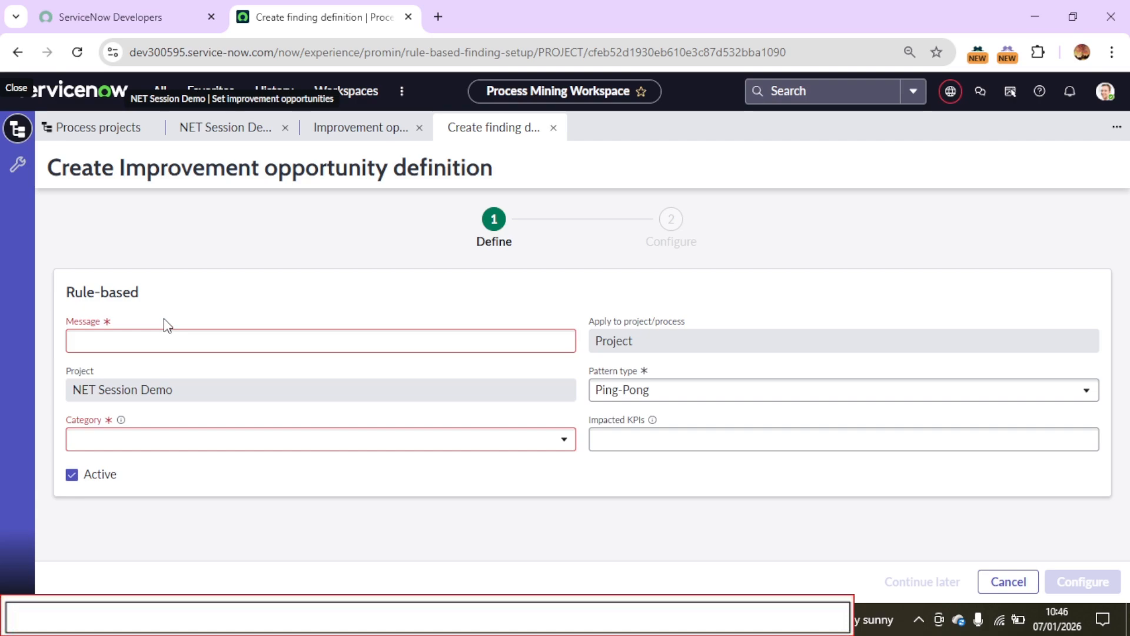
pyautogui.click(623, 439)
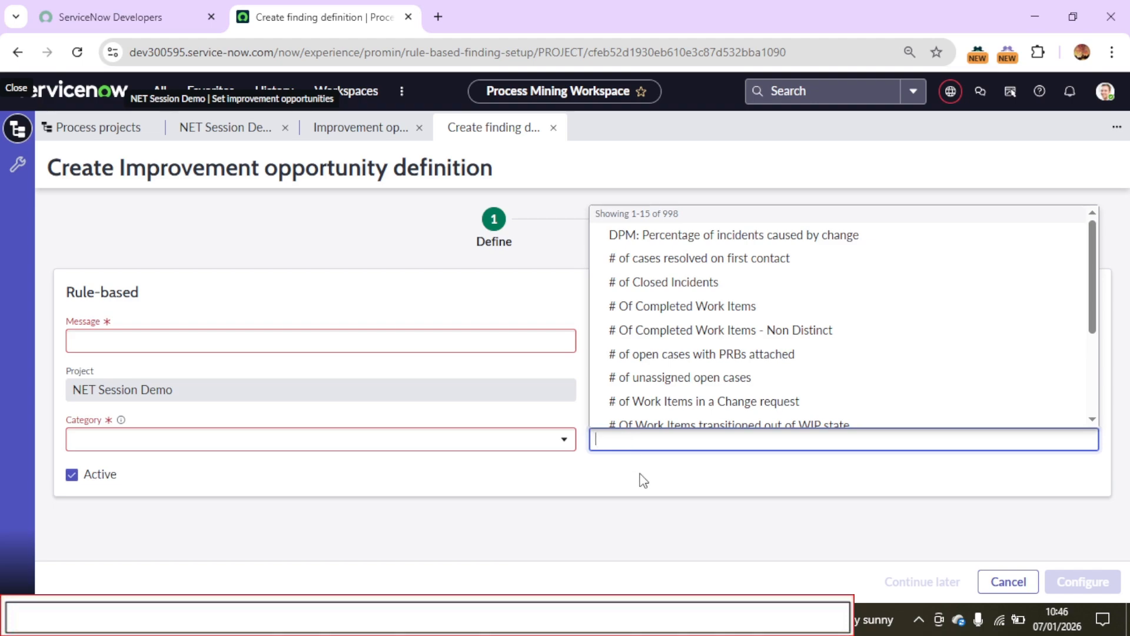
pyautogui.scroll(-3, 702, 283)
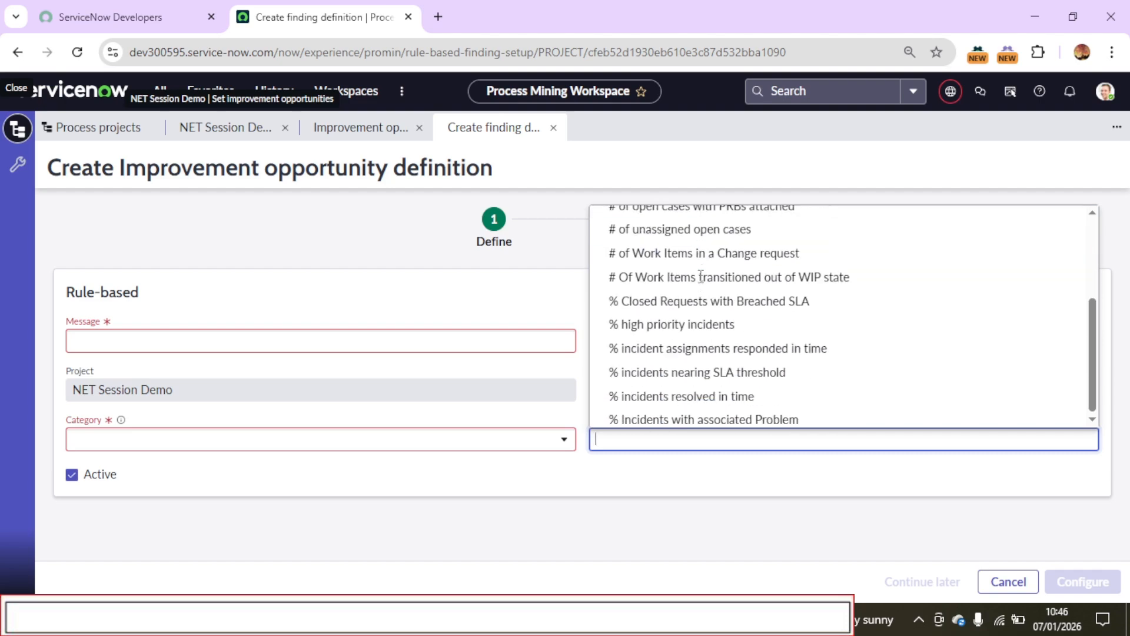
pyautogui.scroll(3, 701, 294)
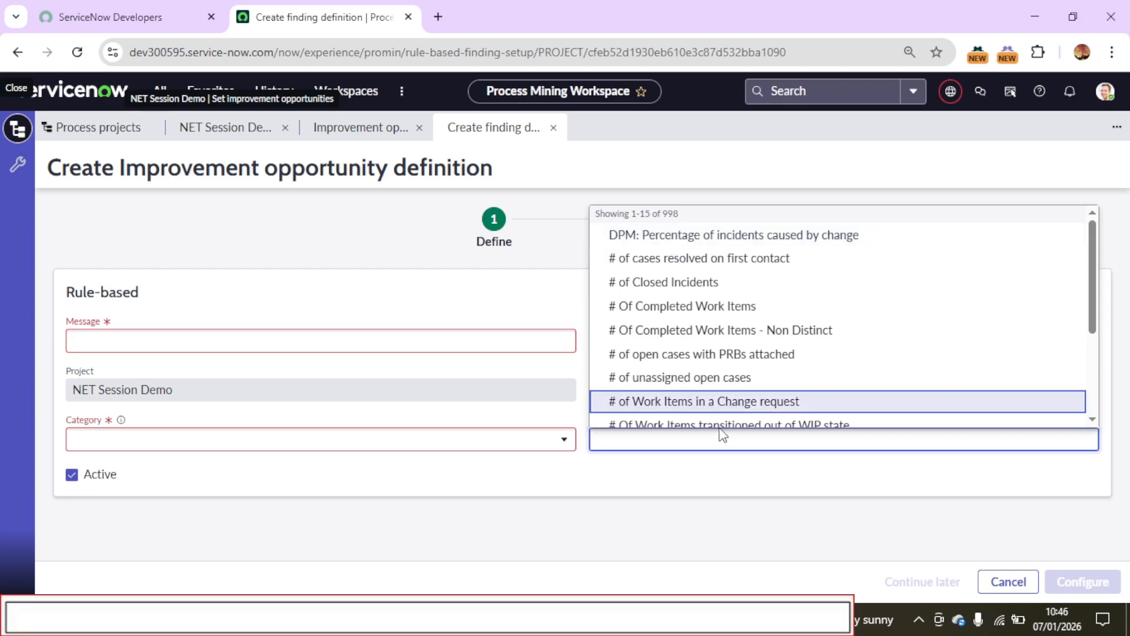
pyautogui.click(728, 514)
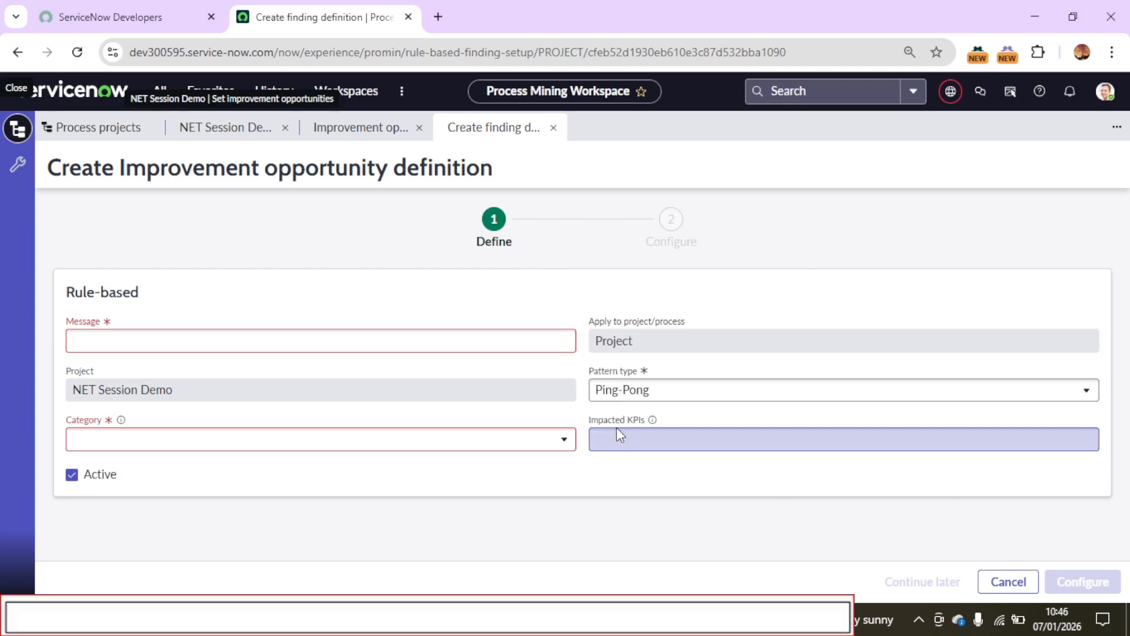
# Return to the NET Session Demo project, review the automated improvement opportunities in the library, and close it with none selected
pyautogui.click(356, 128)
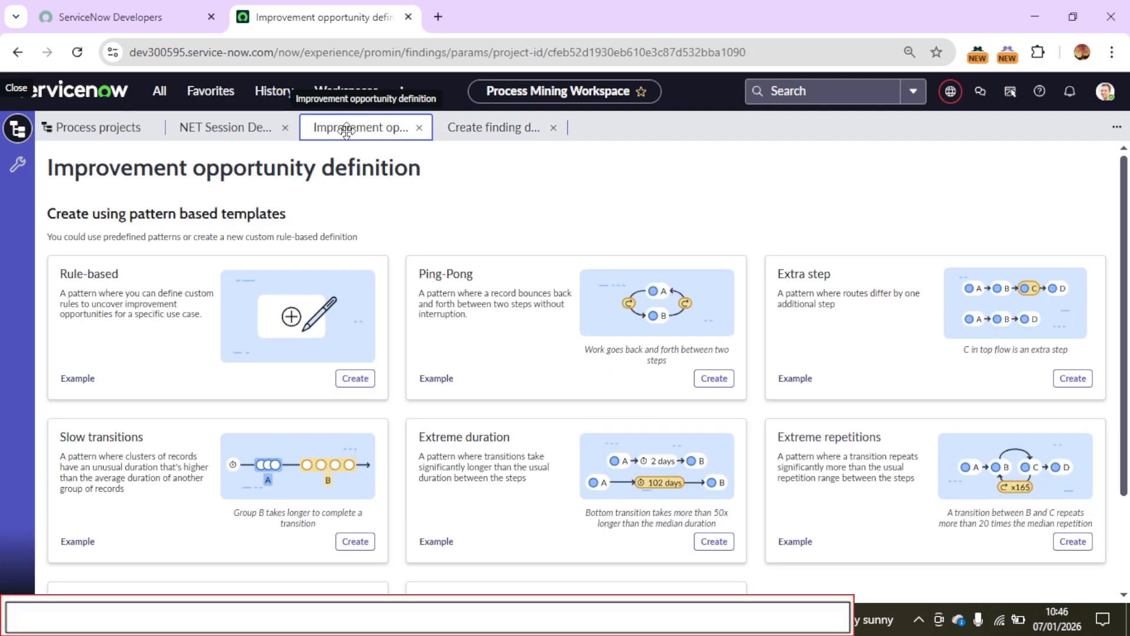
pyautogui.click(222, 128)
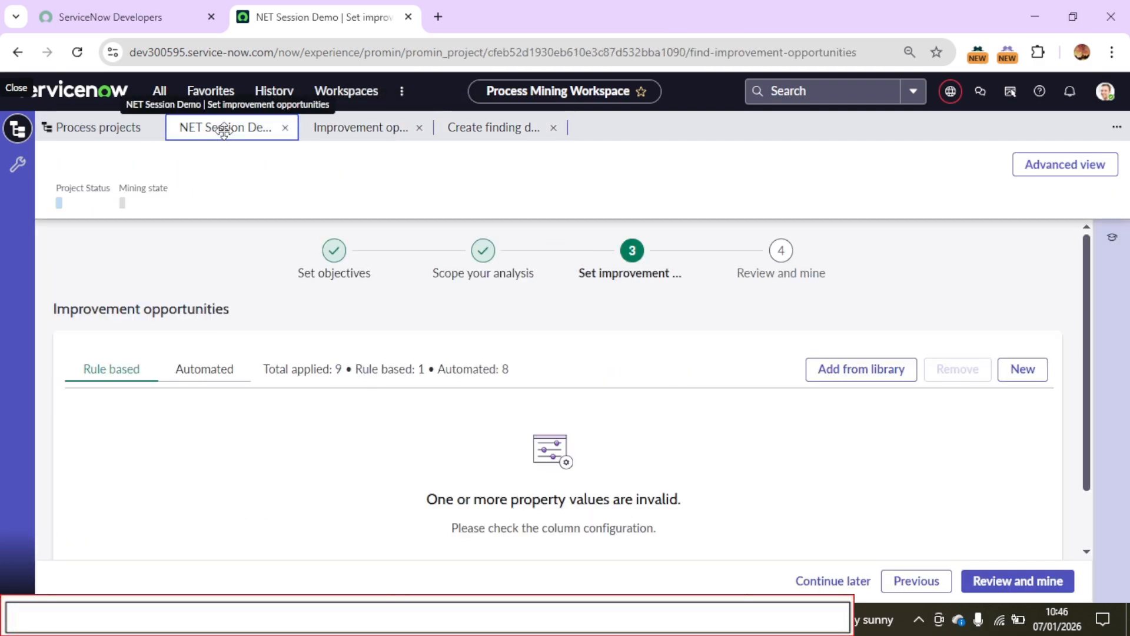
pyautogui.click(813, 375)
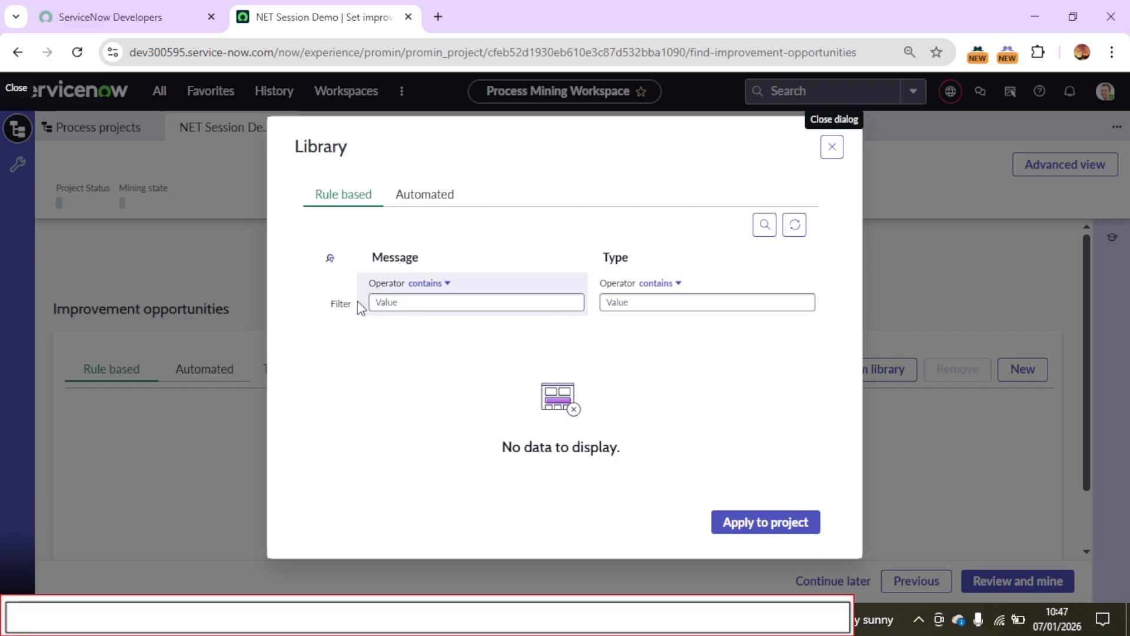
pyautogui.click(432, 194)
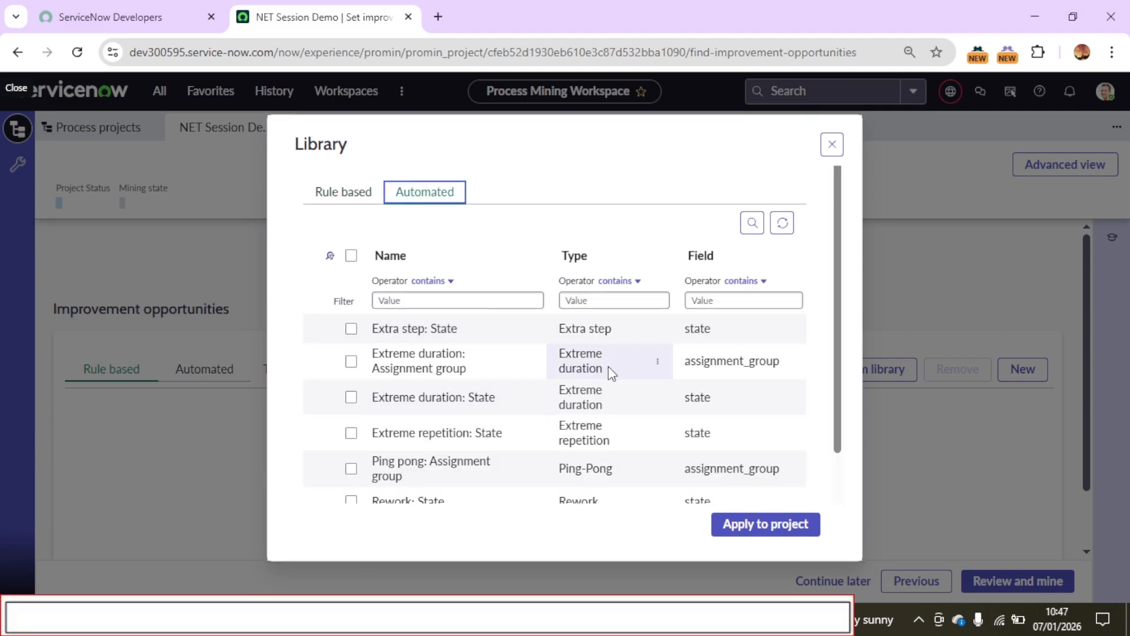
pyautogui.scroll(-2, 842, 433)
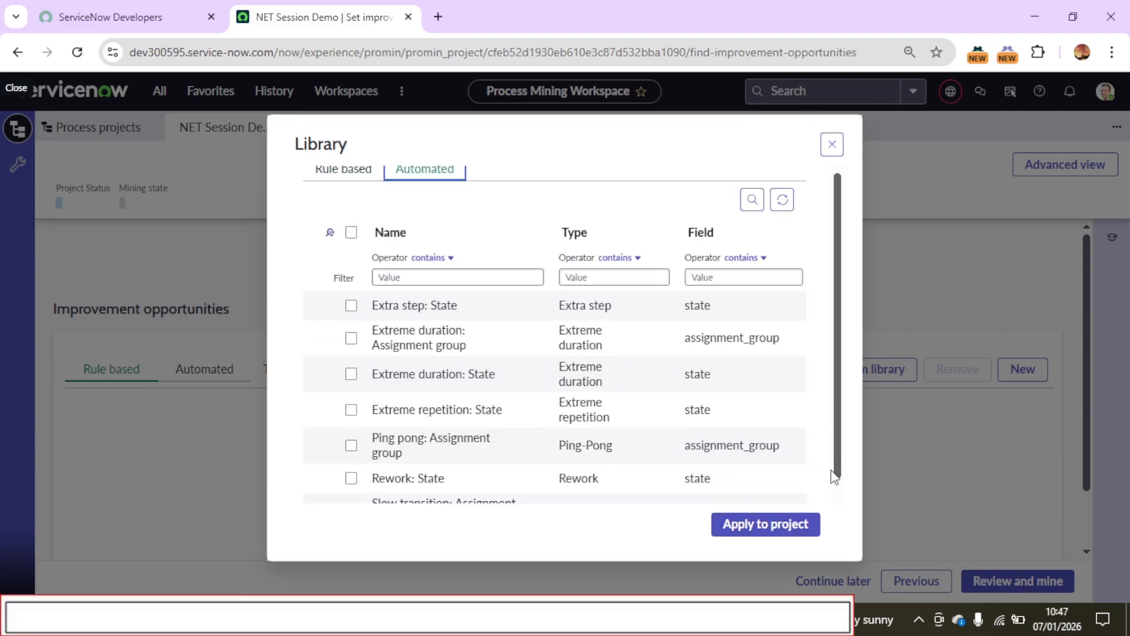
pyautogui.click(728, 524)
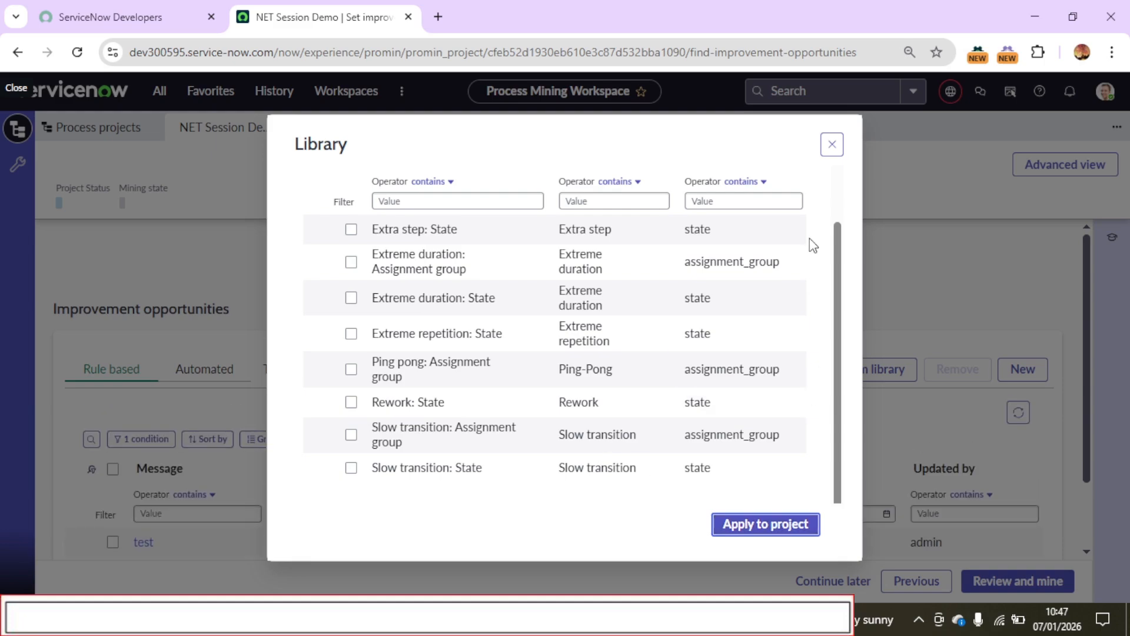
pyautogui.click(839, 150)
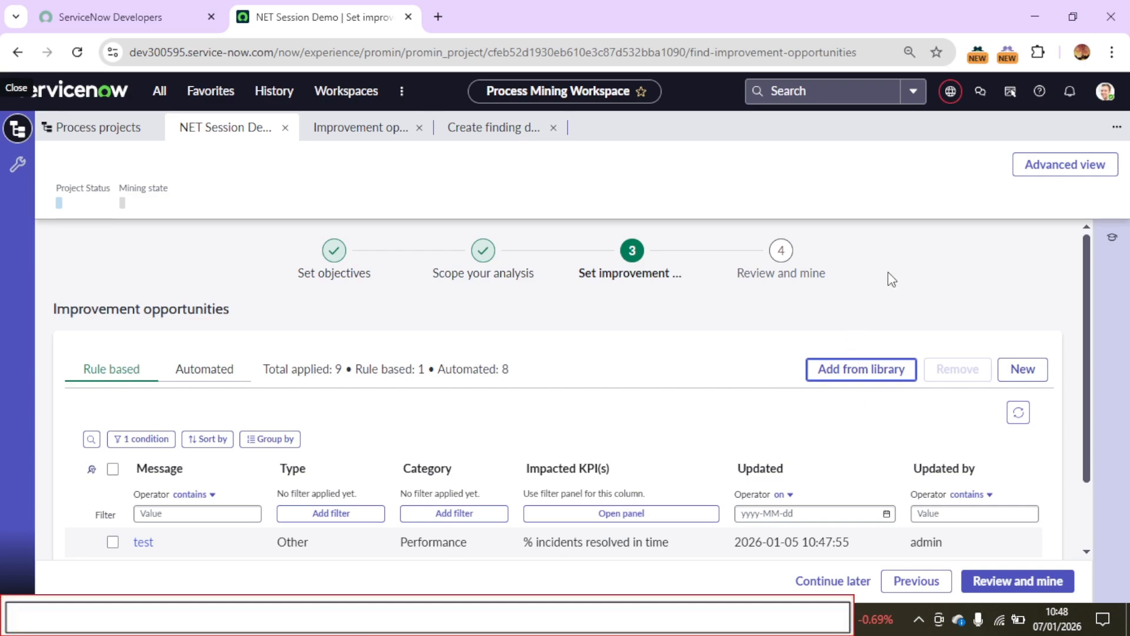
# Proceed to the project's Review and mine stage and dismiss the error notification
pyautogui.moveTo(1088, 448); pyautogui.dragTo(1069, 342)
pyautogui.moveTo(188, 50); pyautogui.dragTo(130, 47)
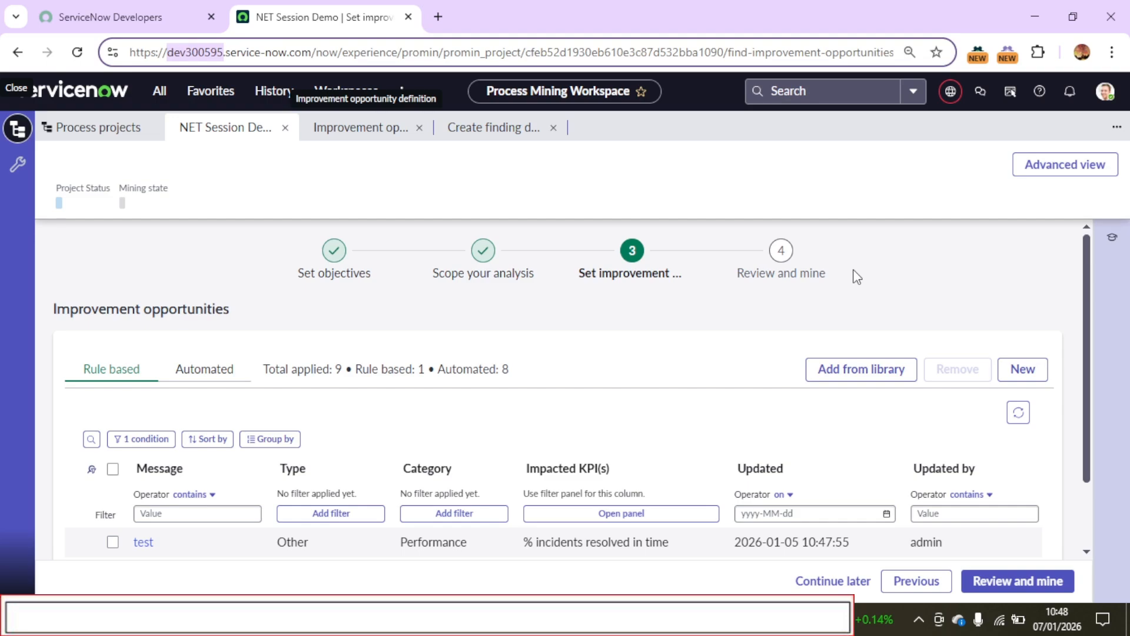
pyautogui.click(794, 255)
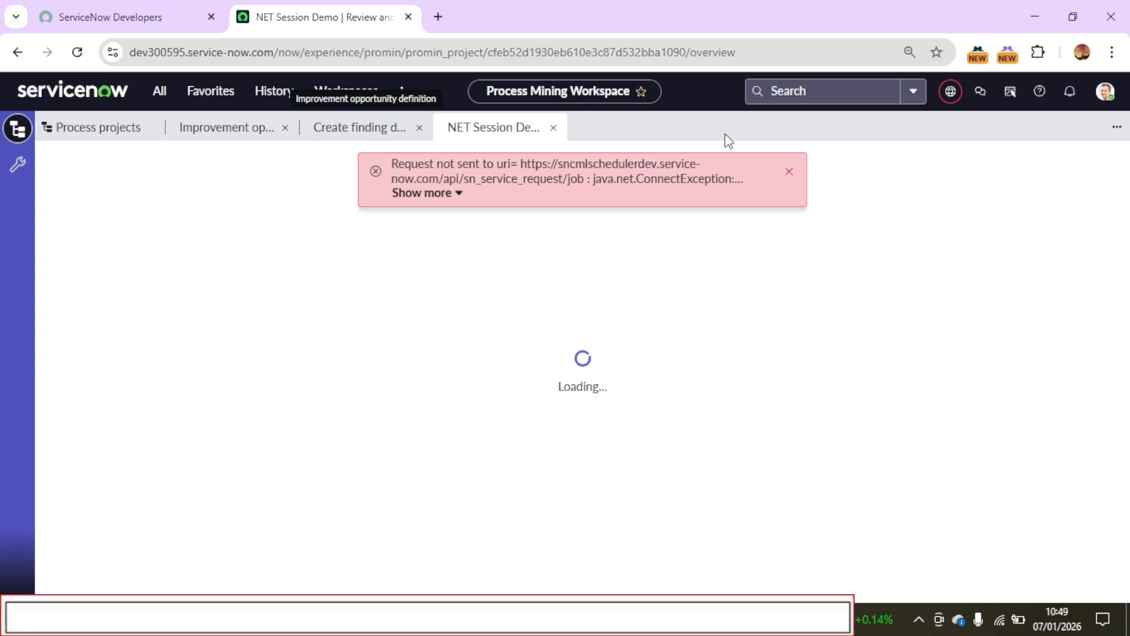
pyautogui.click(789, 172)
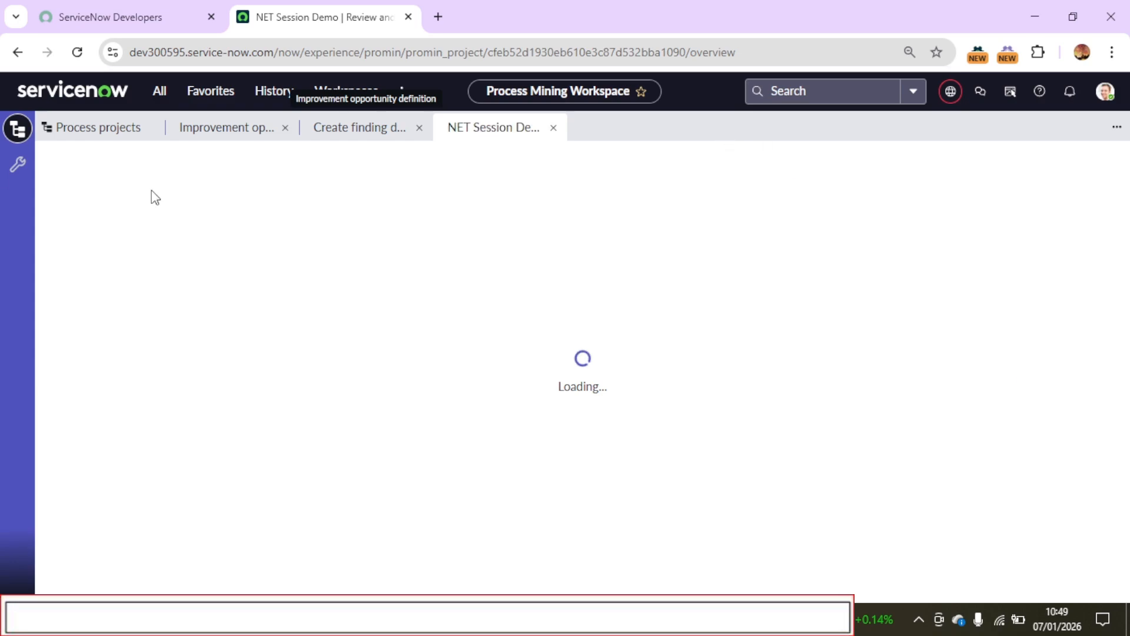
# Run a sample mine of NET Session Demo from the process projects list and check its overall status in the mining summary
pyautogui.click(73, 130)
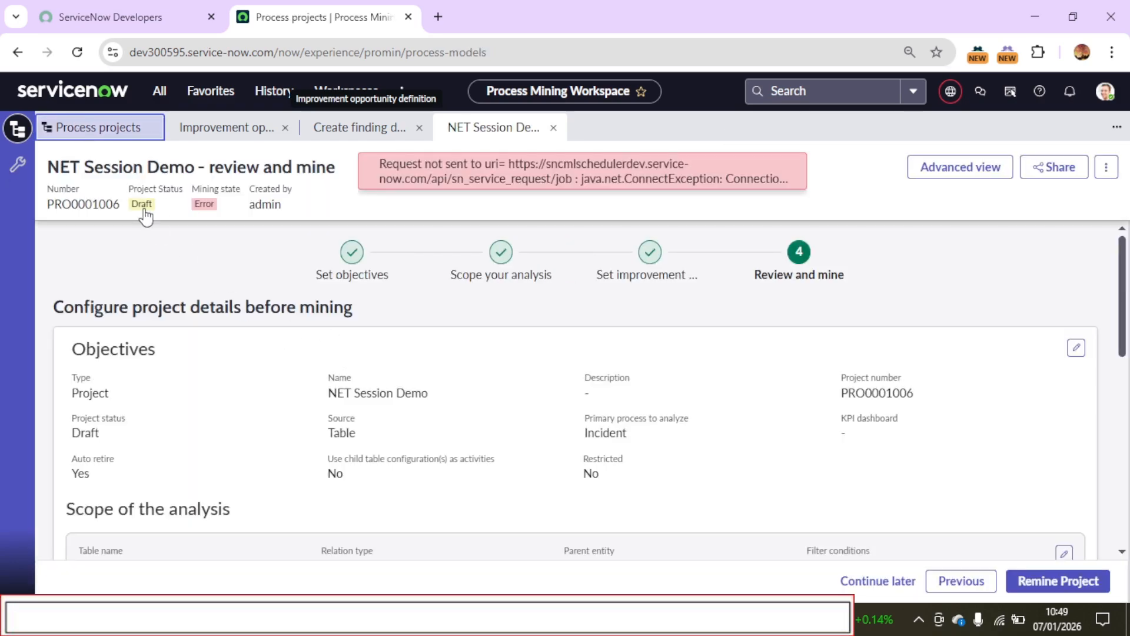
pyautogui.click(27, 137)
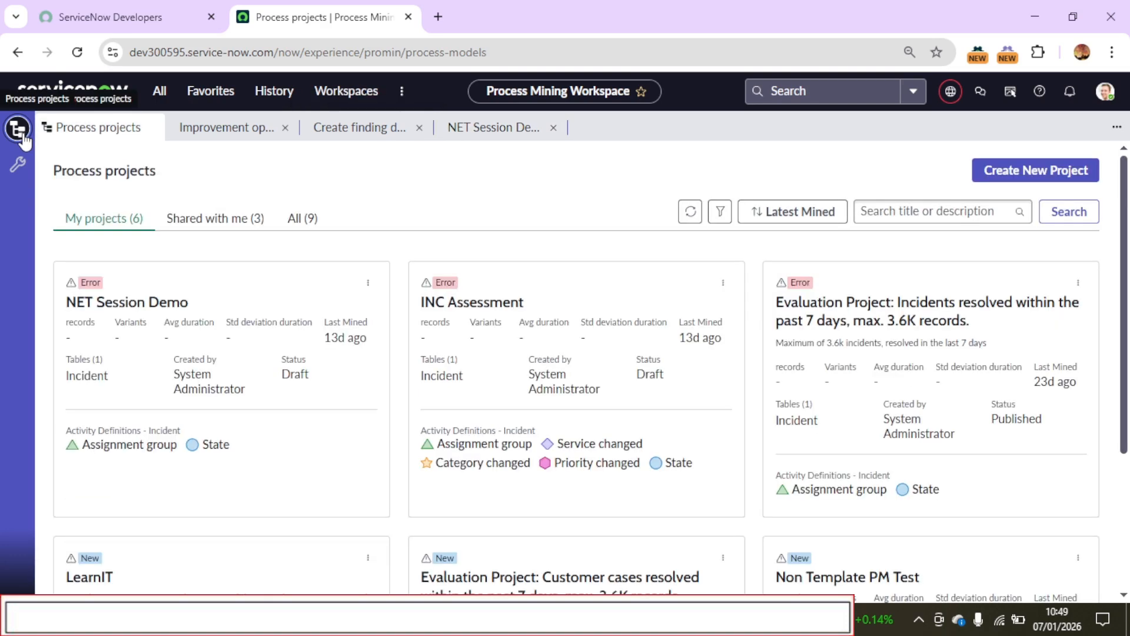
pyautogui.click(368, 283)
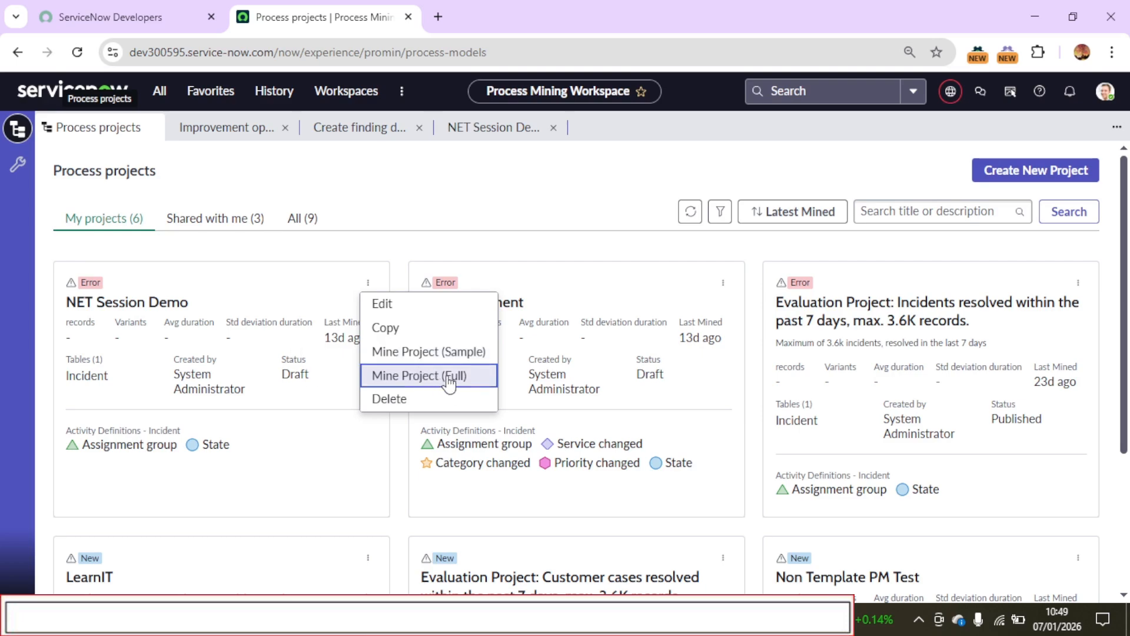
pyautogui.click(421, 351)
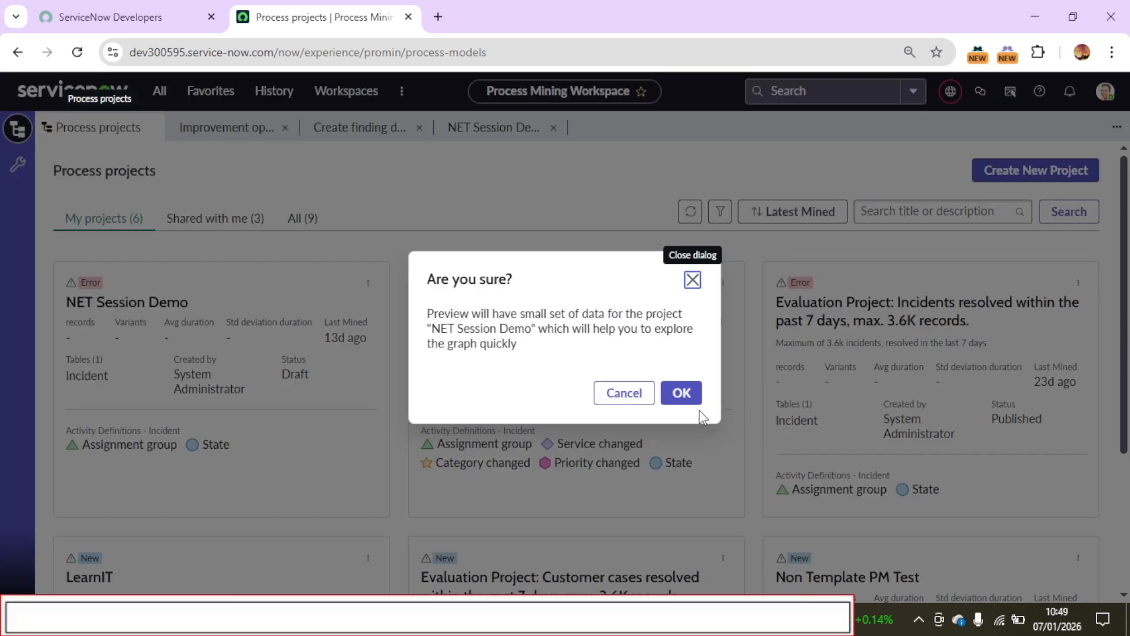
pyautogui.click(684, 395)
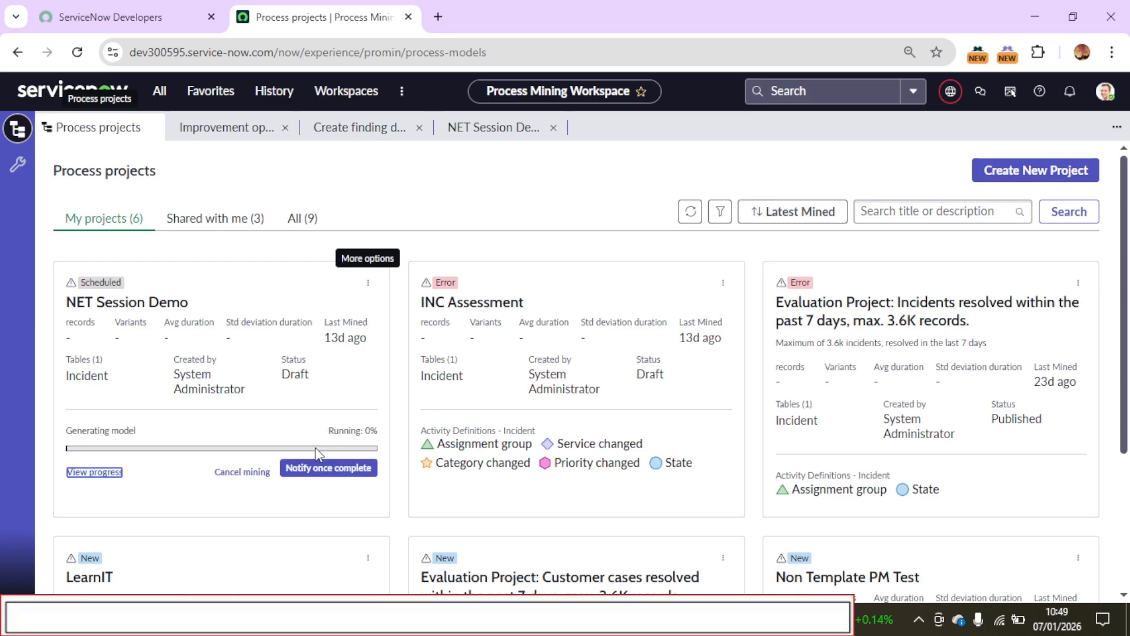
pyautogui.click(74, 473)
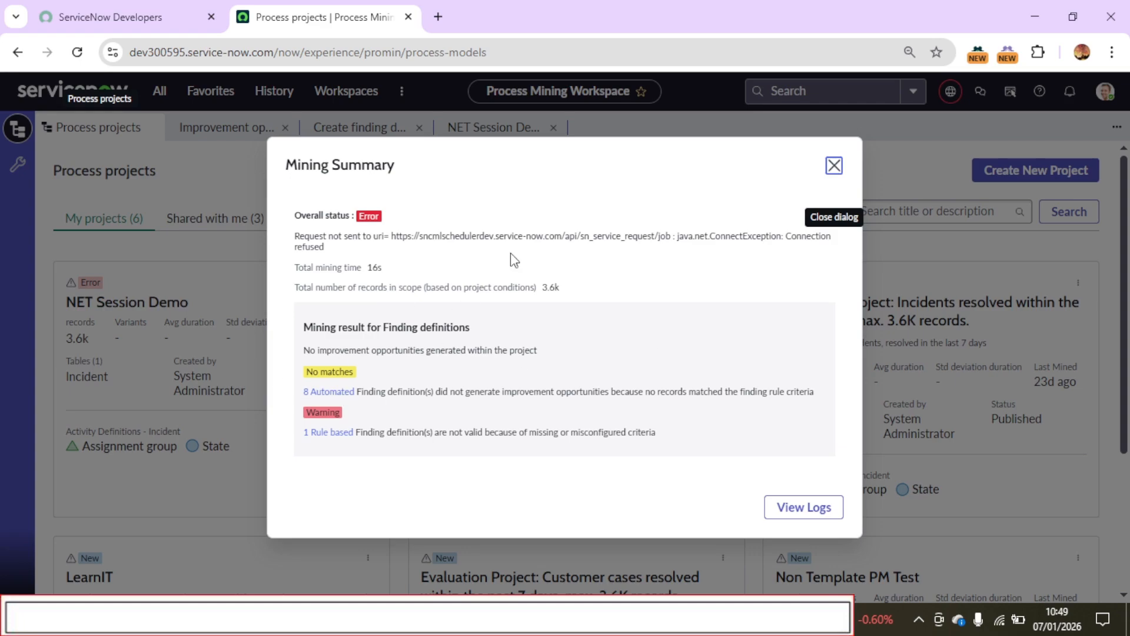
pyautogui.moveTo(398, 220); pyautogui.dragTo(311, 206)
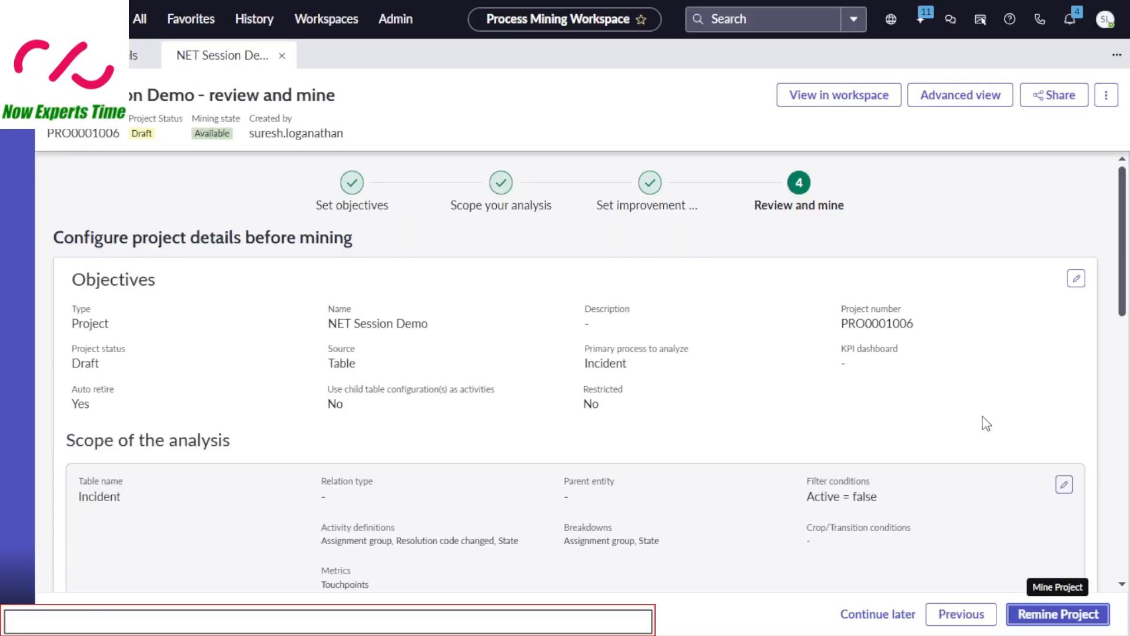
# Remine the project with the Sample mine type and check the overall status in the mining summary
pyautogui.click(1041, 617)
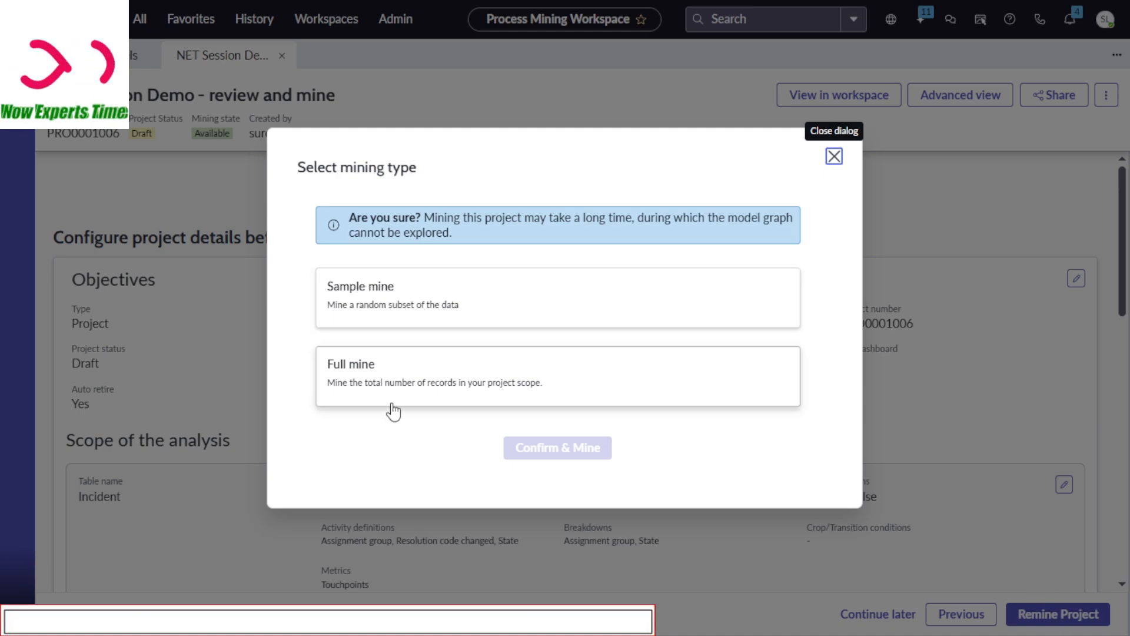
pyautogui.click(374, 312)
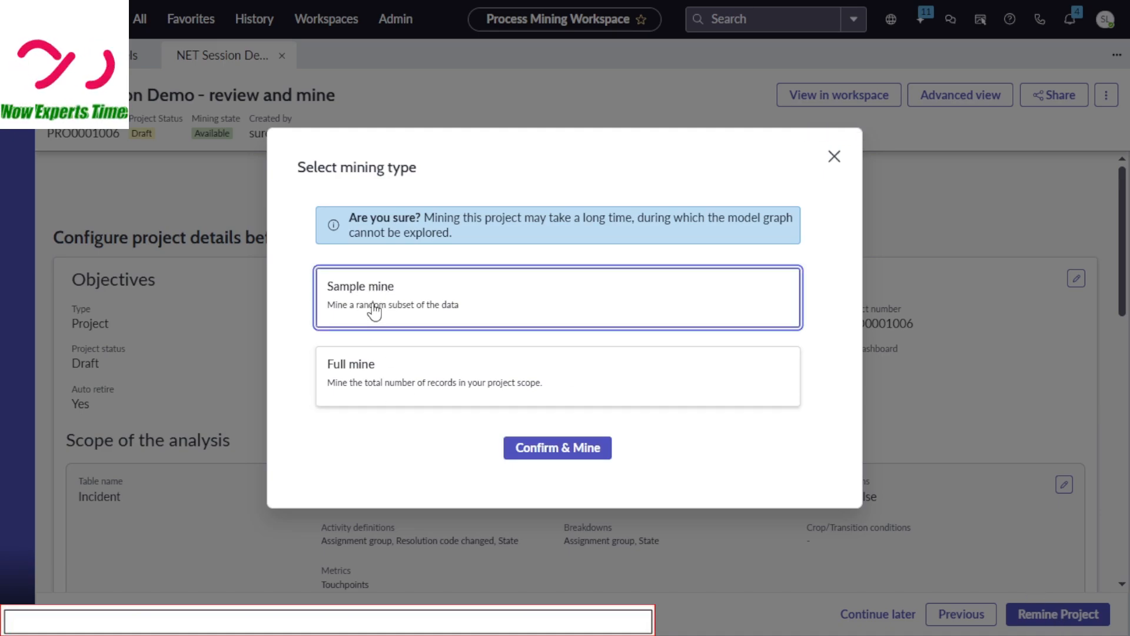
pyautogui.click(544, 463)
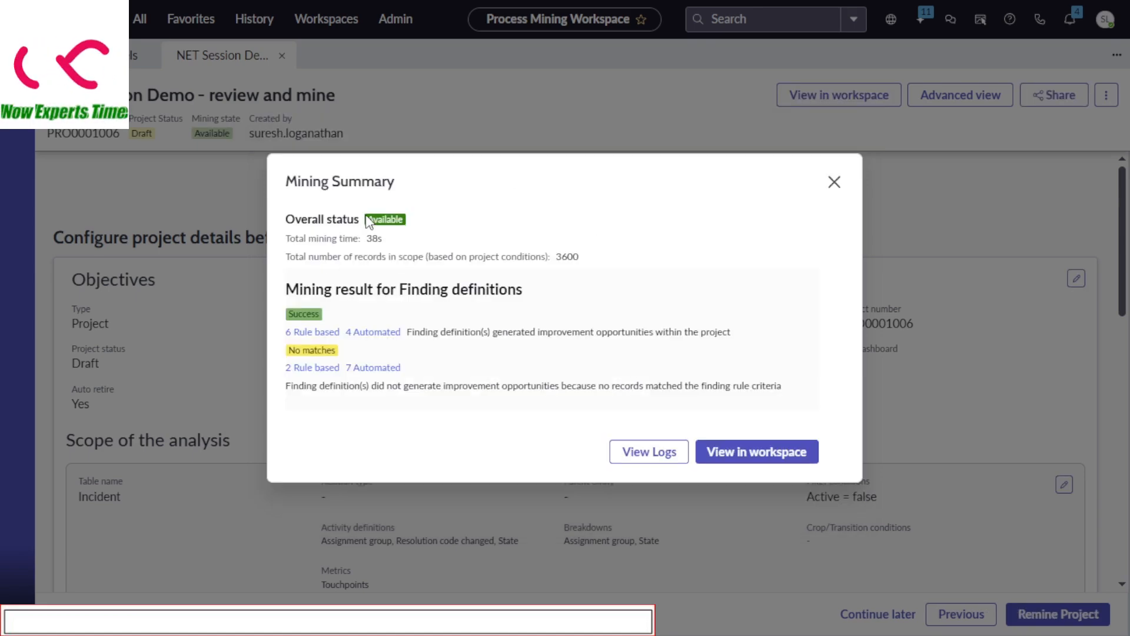
pyautogui.moveTo(373, 222); pyautogui.dragTo(413, 226)
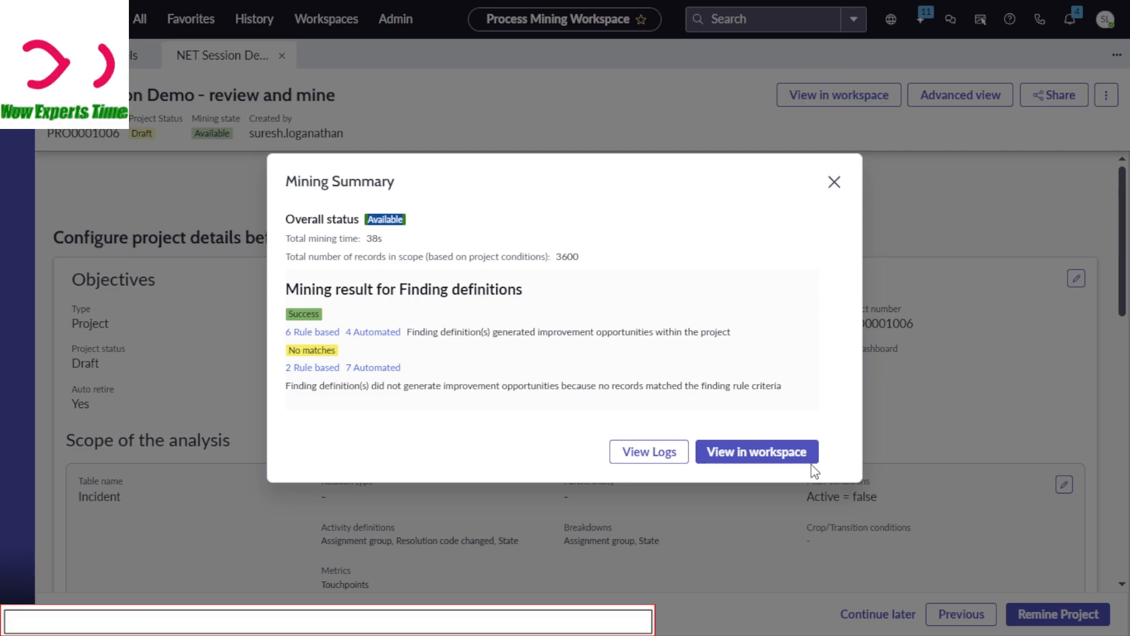
# Open the mined project in the workspace and examine its process overview charts and improvement opportunities
pyautogui.click(790, 458)
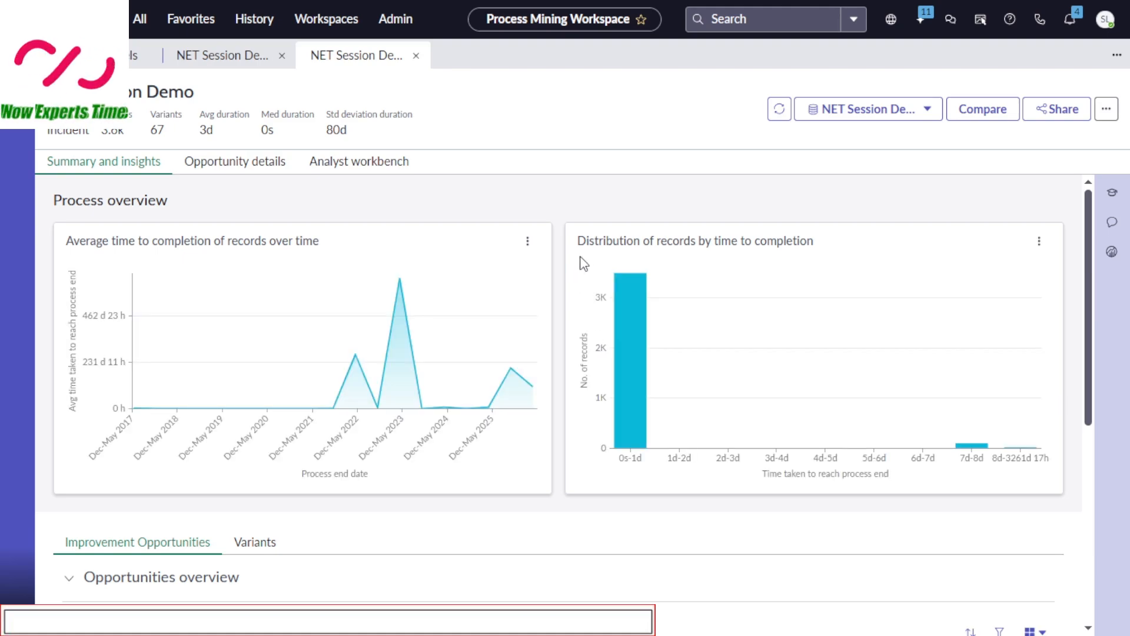
pyautogui.moveTo(1090, 295); pyautogui.dragTo(1086, 456)
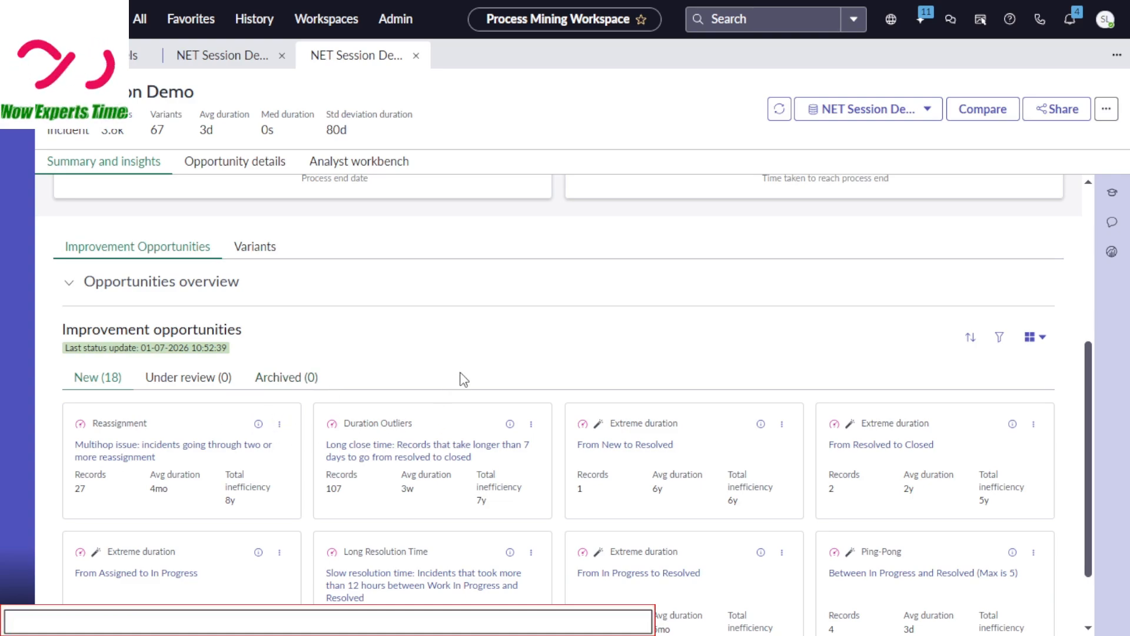
pyautogui.scroll(-2, 475, 374)
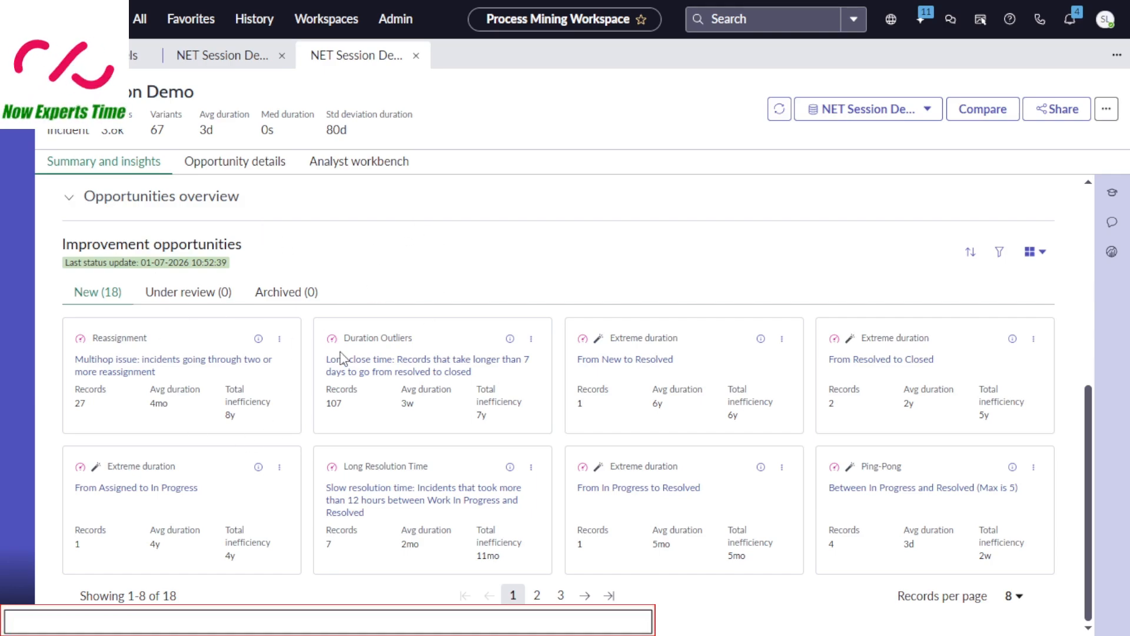
# Compare the improvement opportunities in Summary and insights with the Opportunity details view, finishing on Opportunity details
pyautogui.click(268, 164)
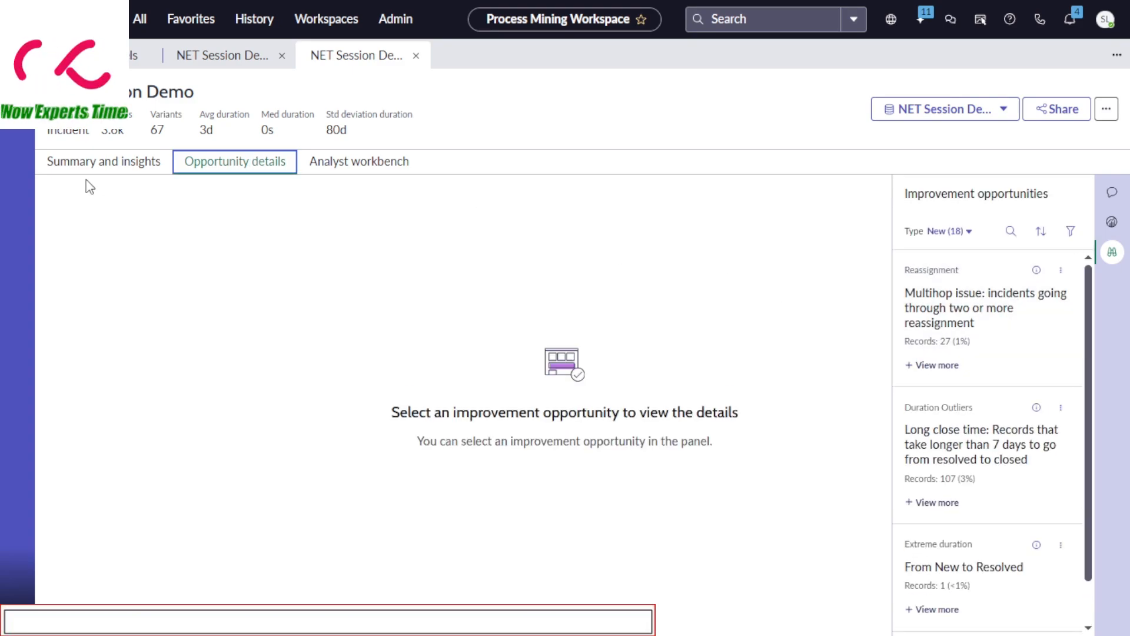
pyautogui.click(114, 163)
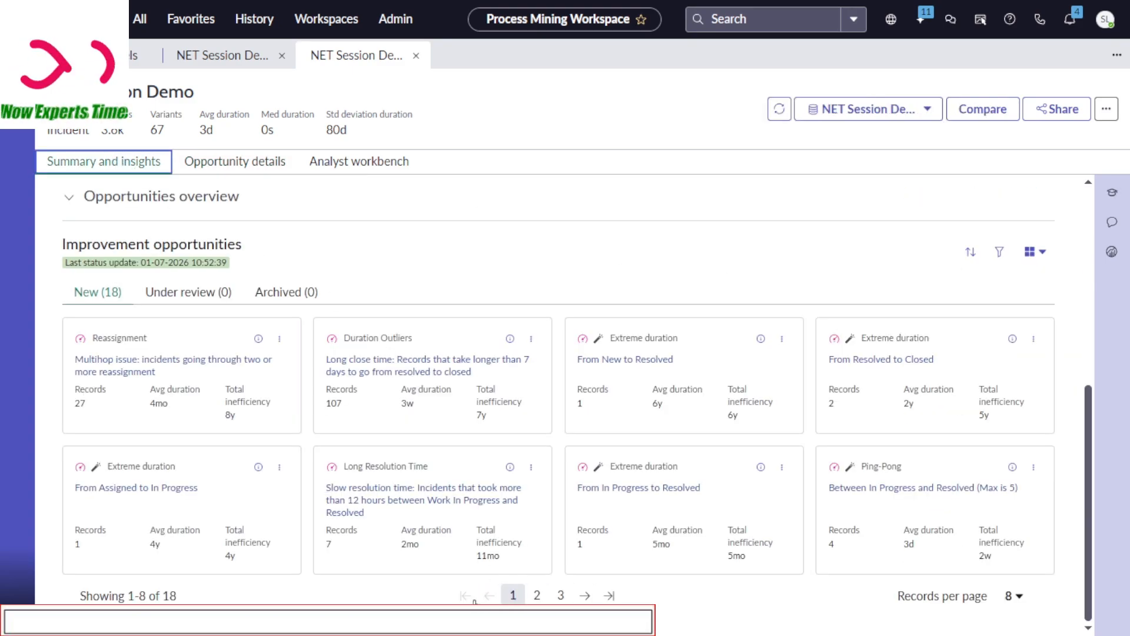
pyautogui.click(239, 163)
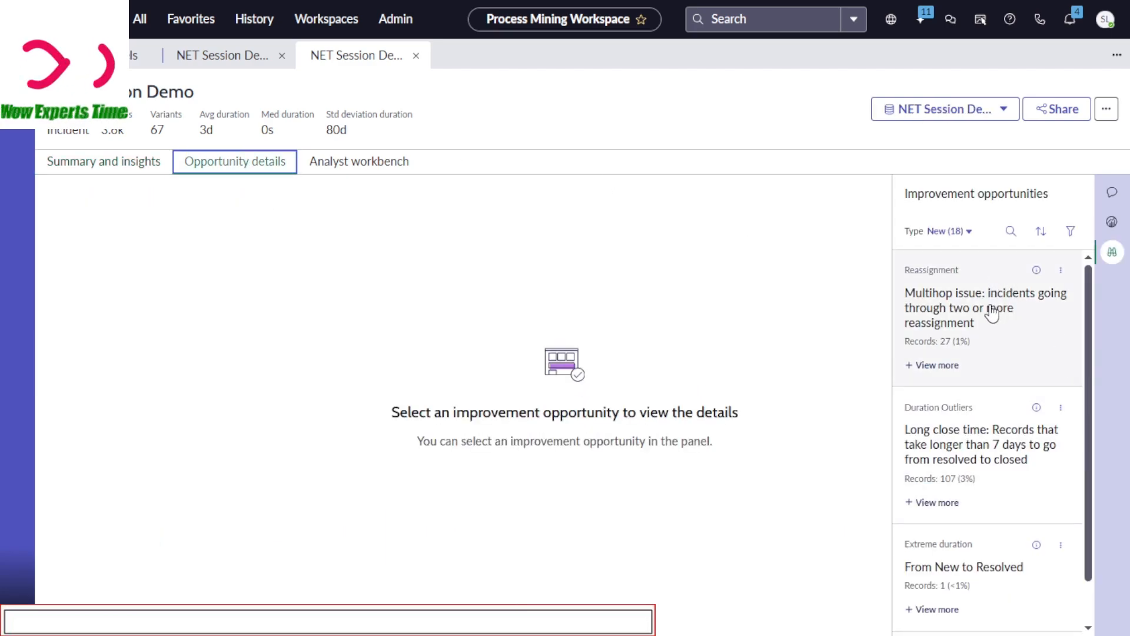
pyautogui.click(126, 163)
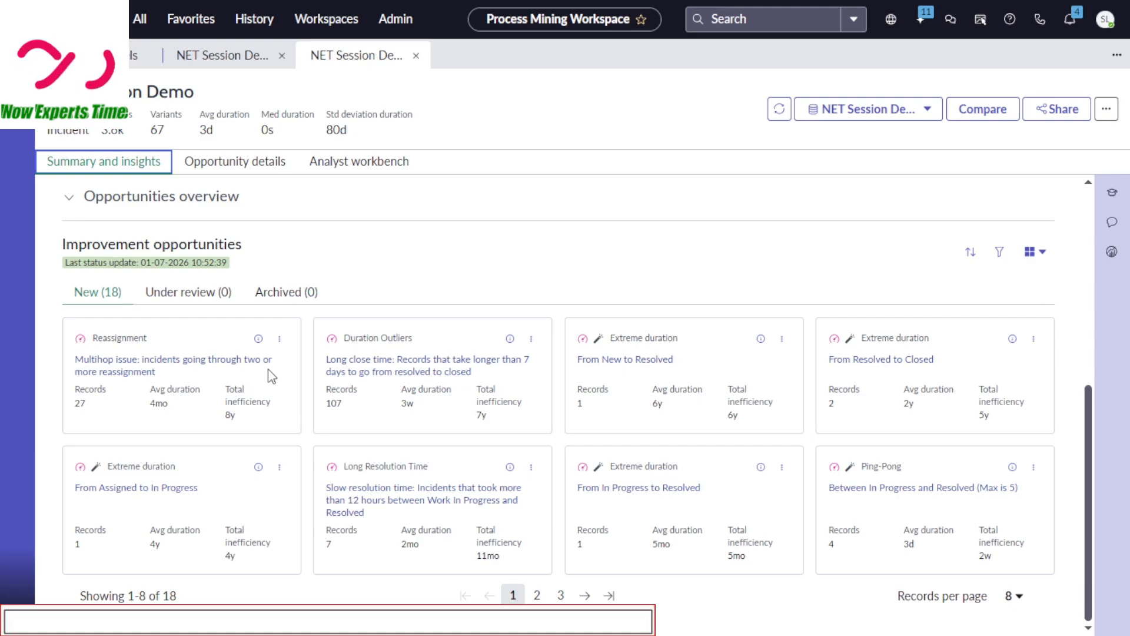
pyautogui.click(239, 165)
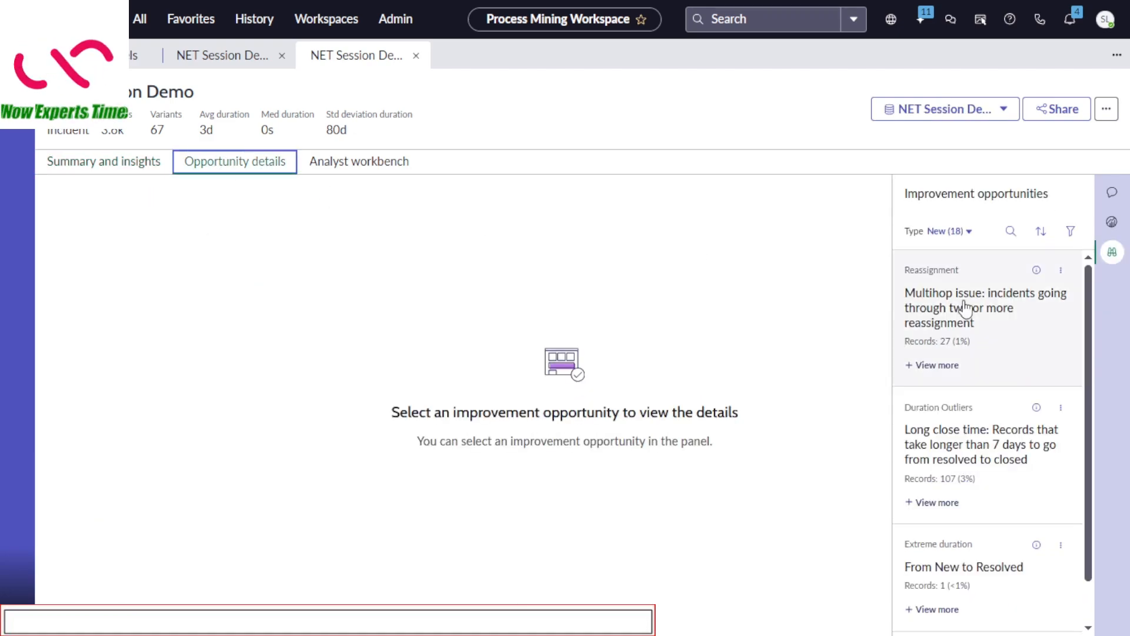
# Open the multihop reassignment opportunity, hide the improvement opportunities list, and examine its details and available follow-up actions
pyautogui.click(983, 318)
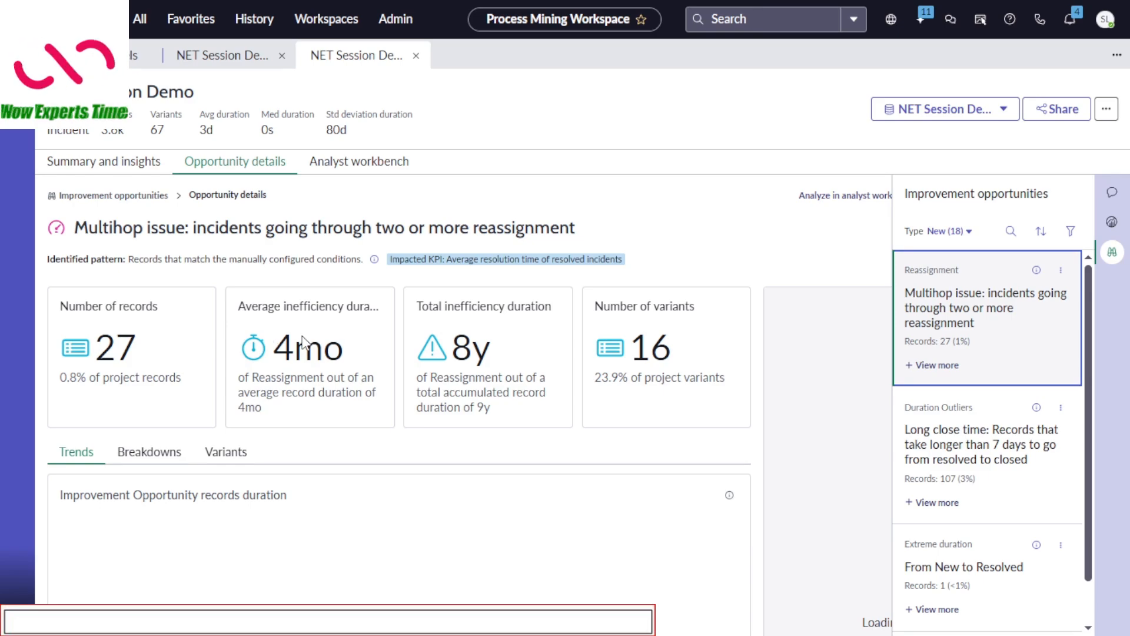
pyautogui.moveTo(305, 349)
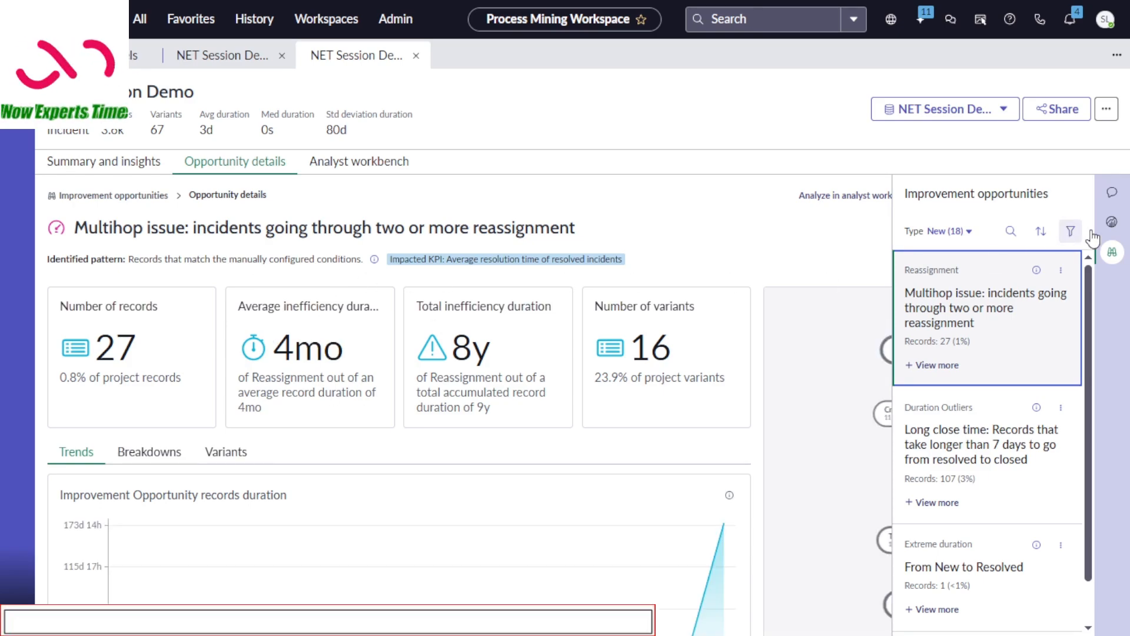
pyautogui.click(1115, 254)
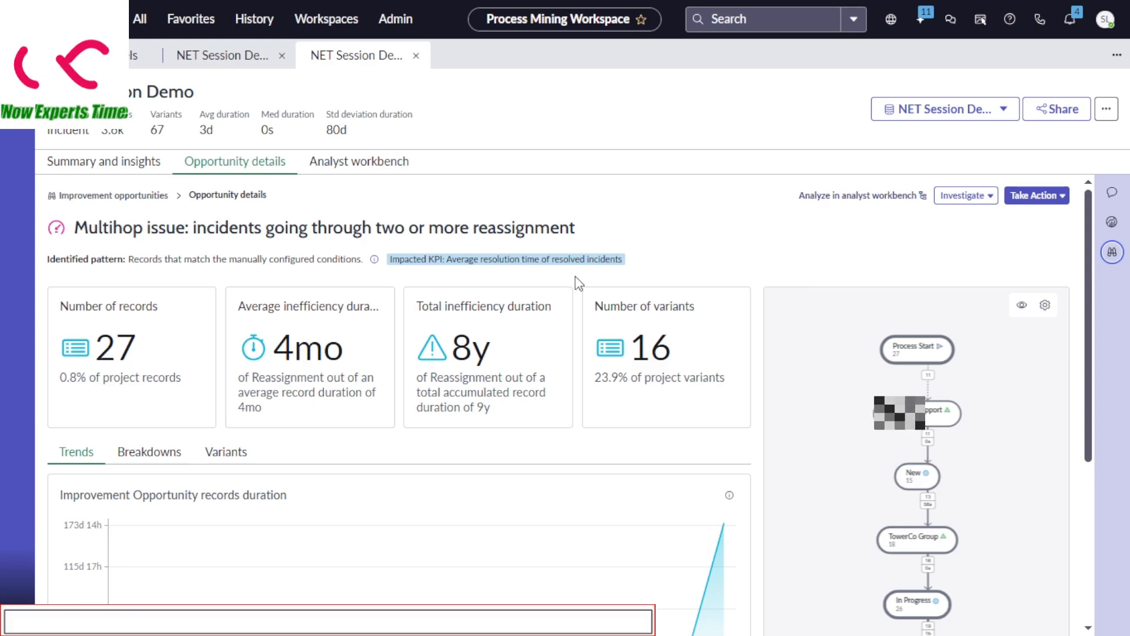
pyautogui.moveTo(1088, 419); pyautogui.dragTo(1081, 354)
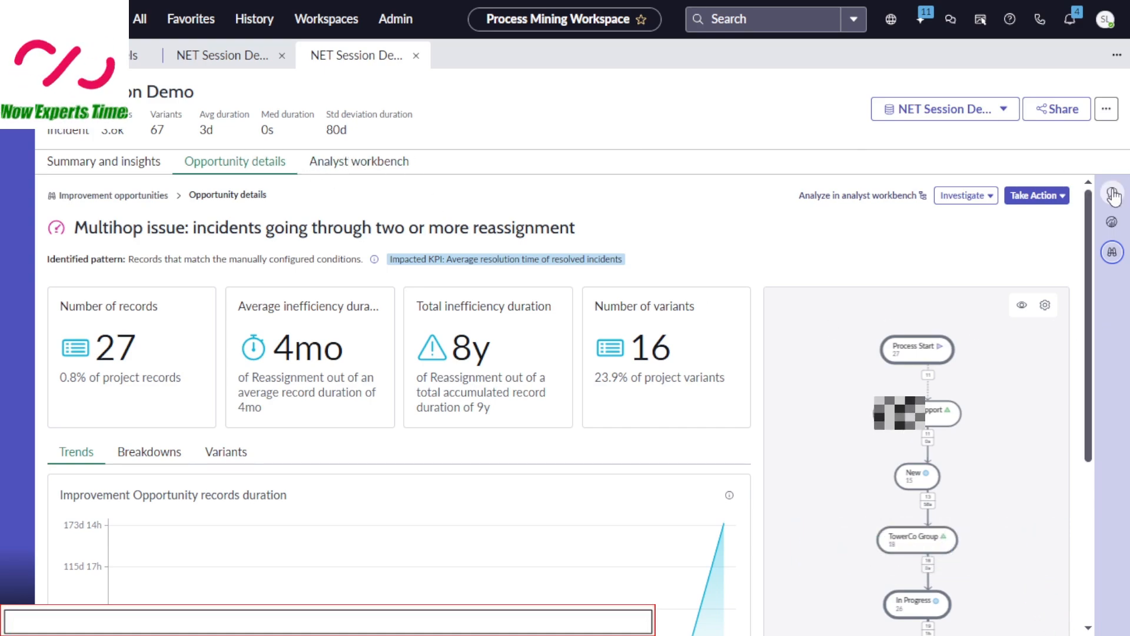
pyautogui.click(1061, 196)
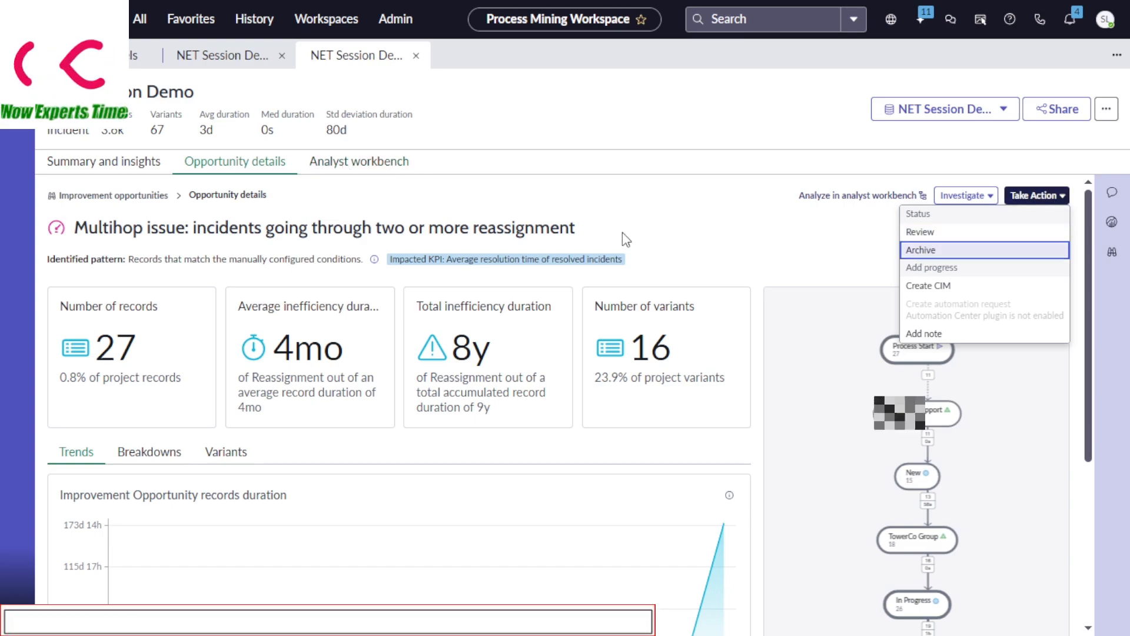
# In the Analyst workbench, generate the Show records results for the Technical Services Support node and check the task's progress in Scheduled Tasks
pyautogui.click(402, 168)
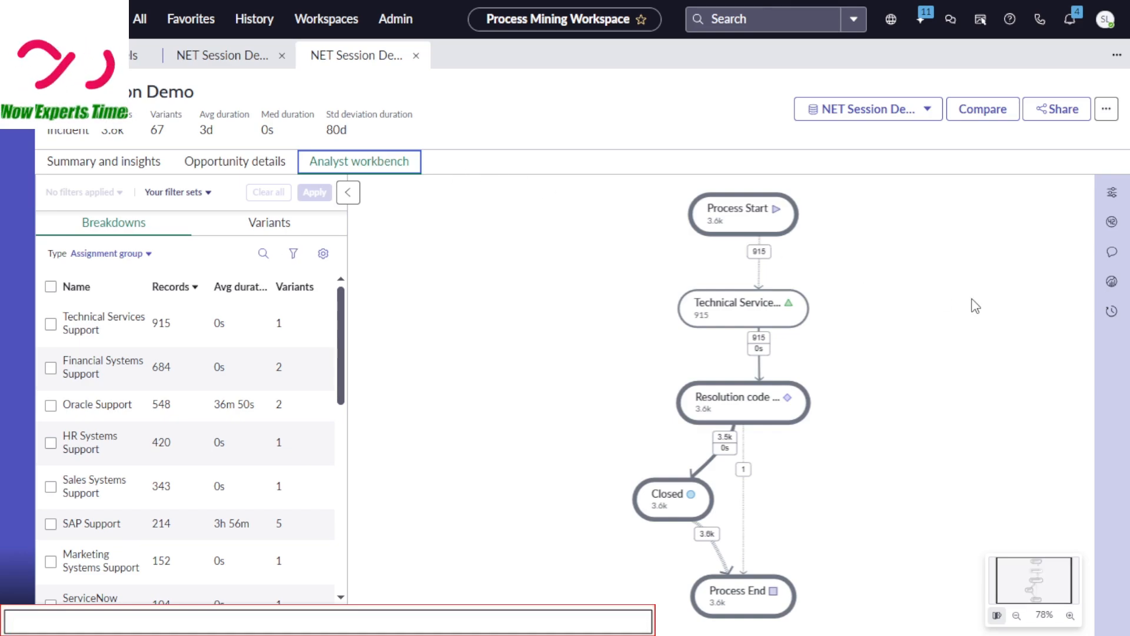
pyautogui.click(766, 307)
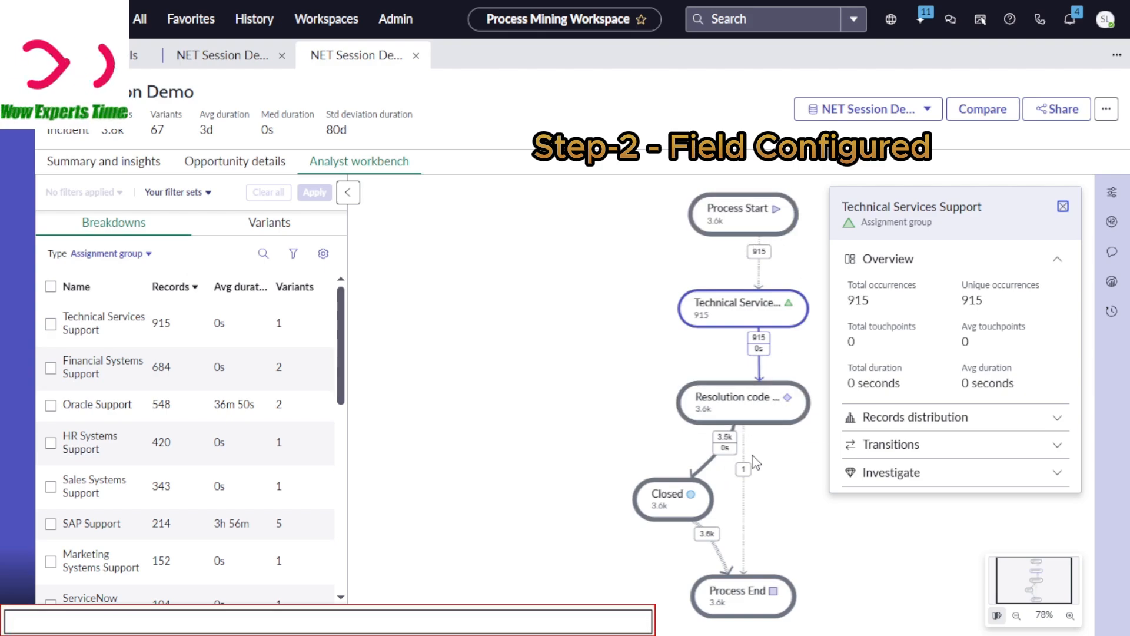
pyautogui.click(1058, 474)
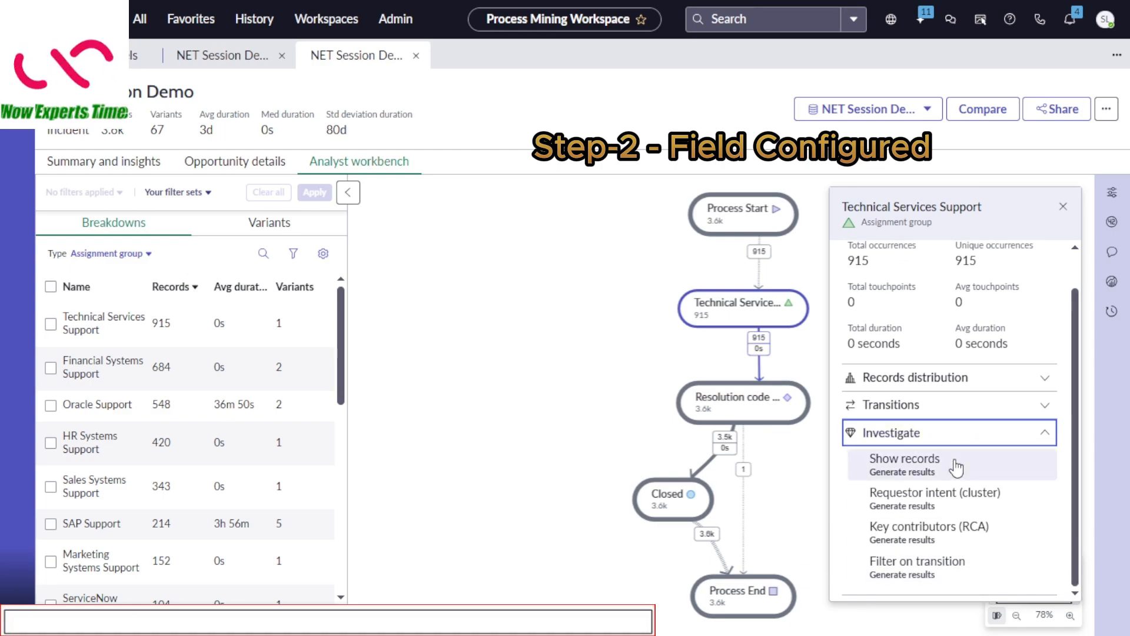
pyautogui.click(936, 472)
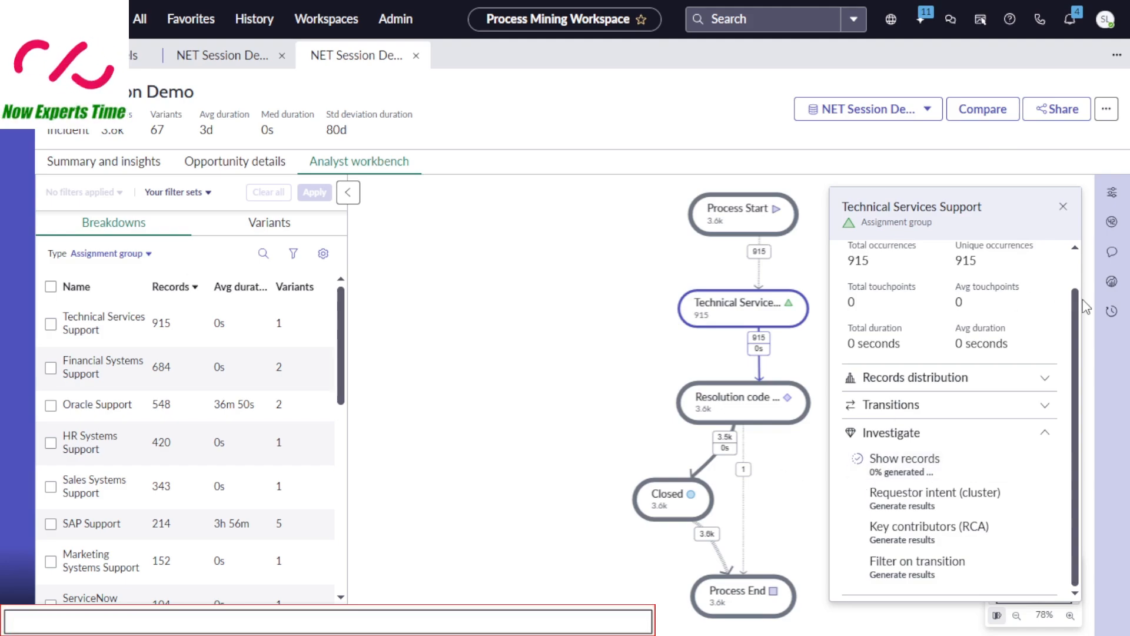
pyautogui.click(1112, 312)
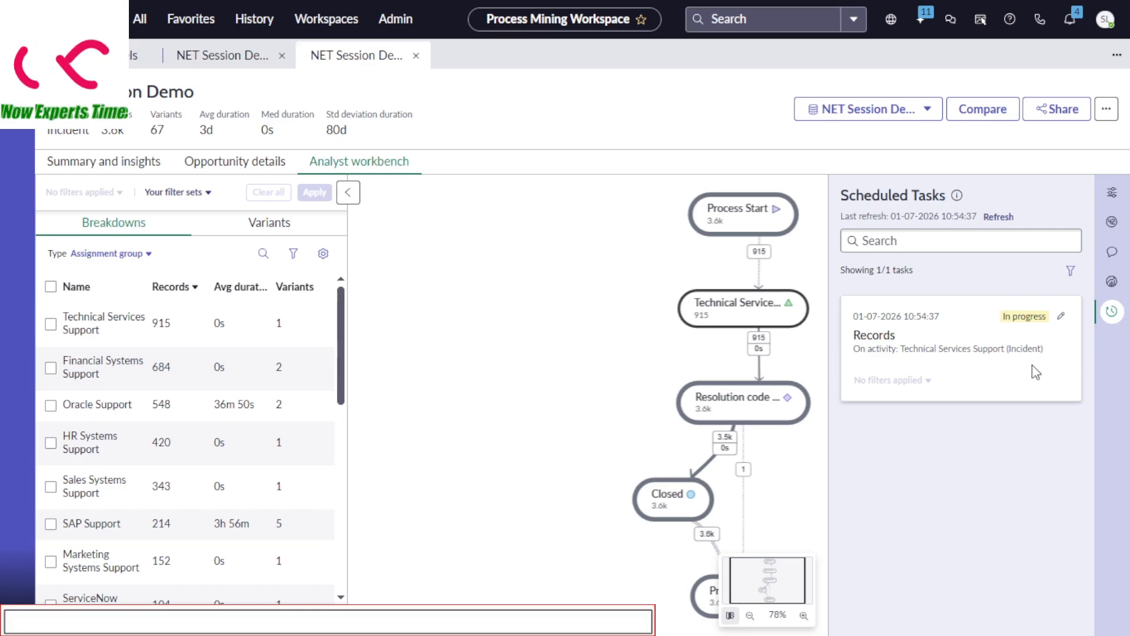
# Generate the Key contributors (RCA) results for the Technical Services Support node and dismiss the task completion notice
pyautogui.click(751, 317)
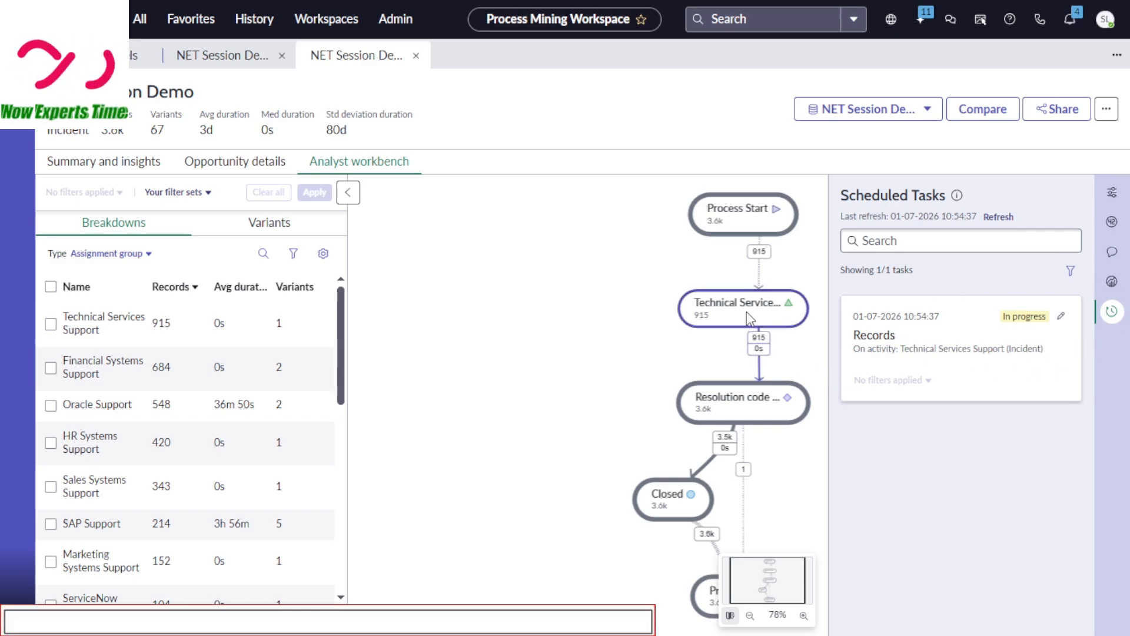
pyautogui.click(792, 478)
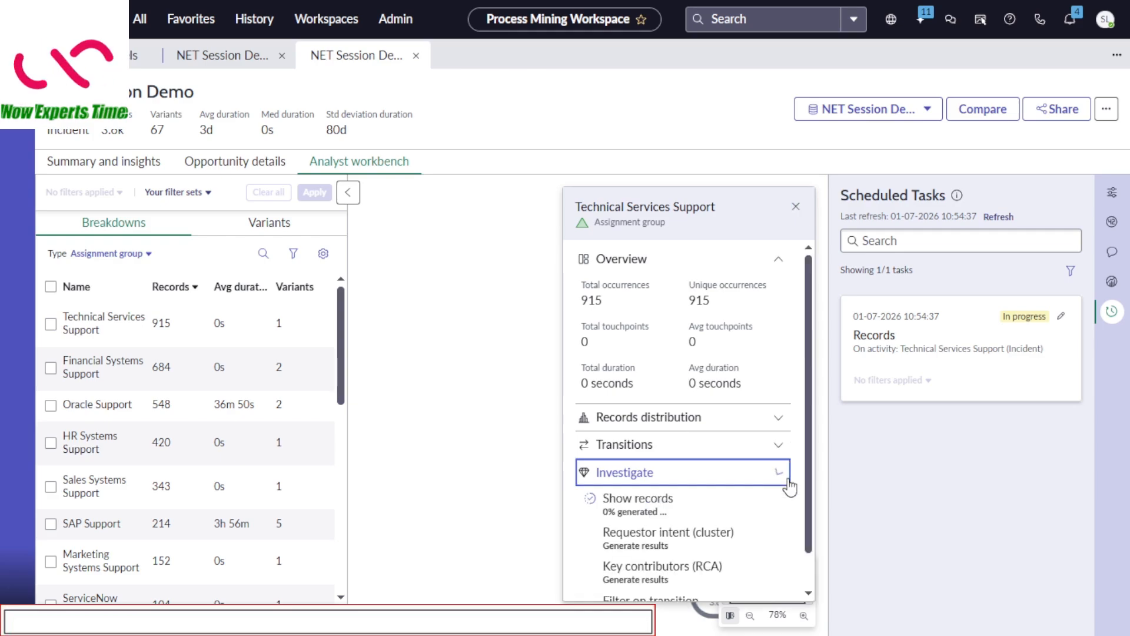
pyautogui.scroll(-1, 714, 545)
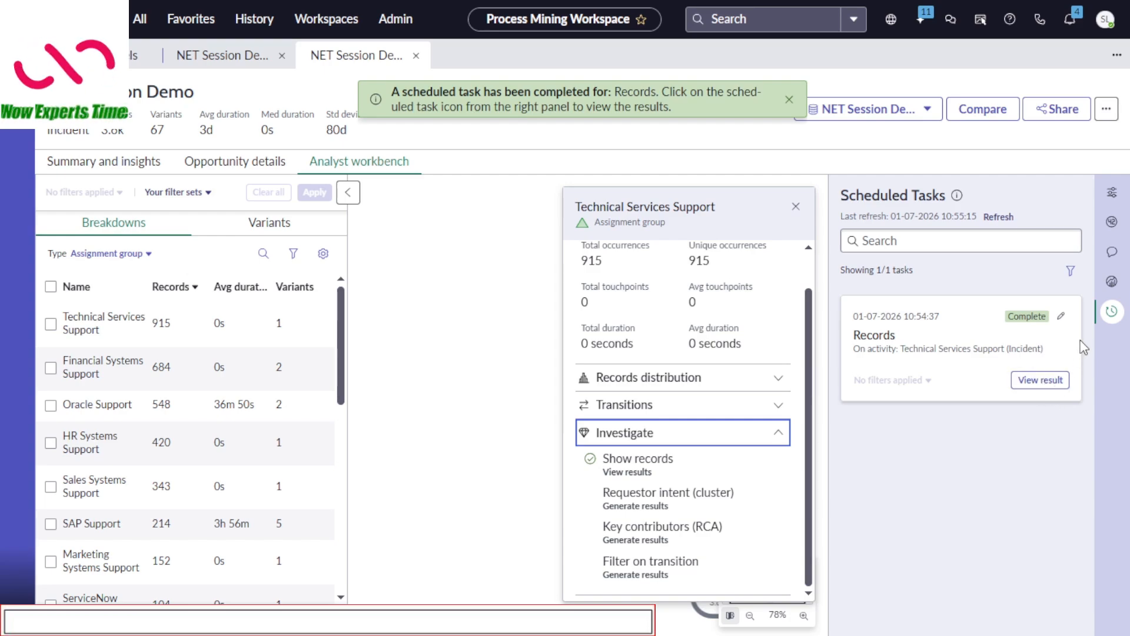
pyautogui.click(663, 543)
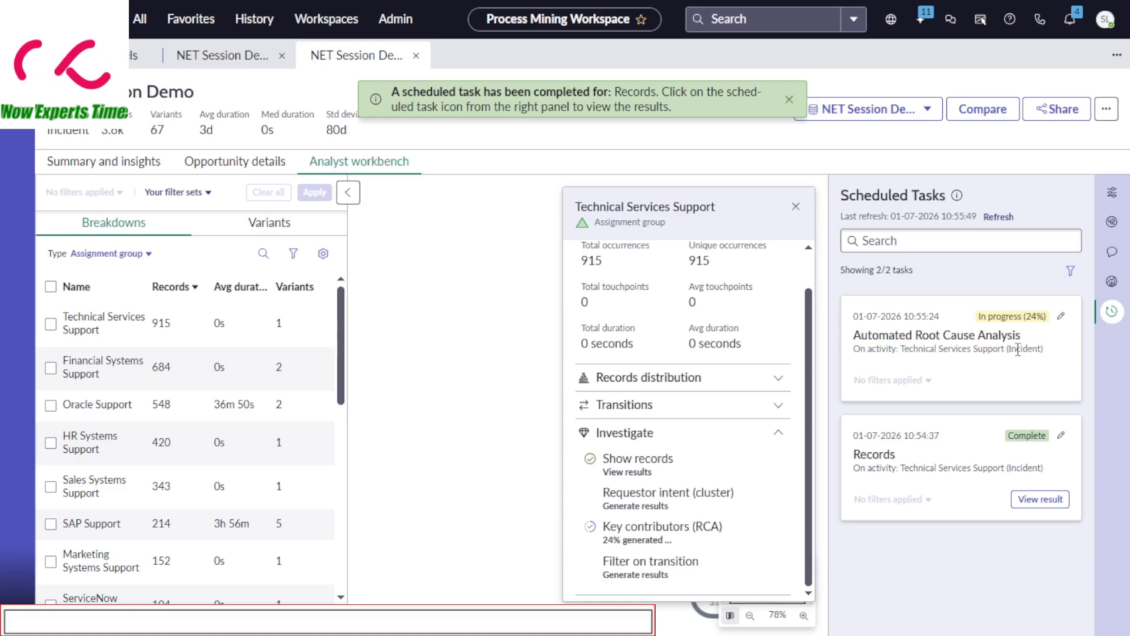
pyautogui.click(789, 100)
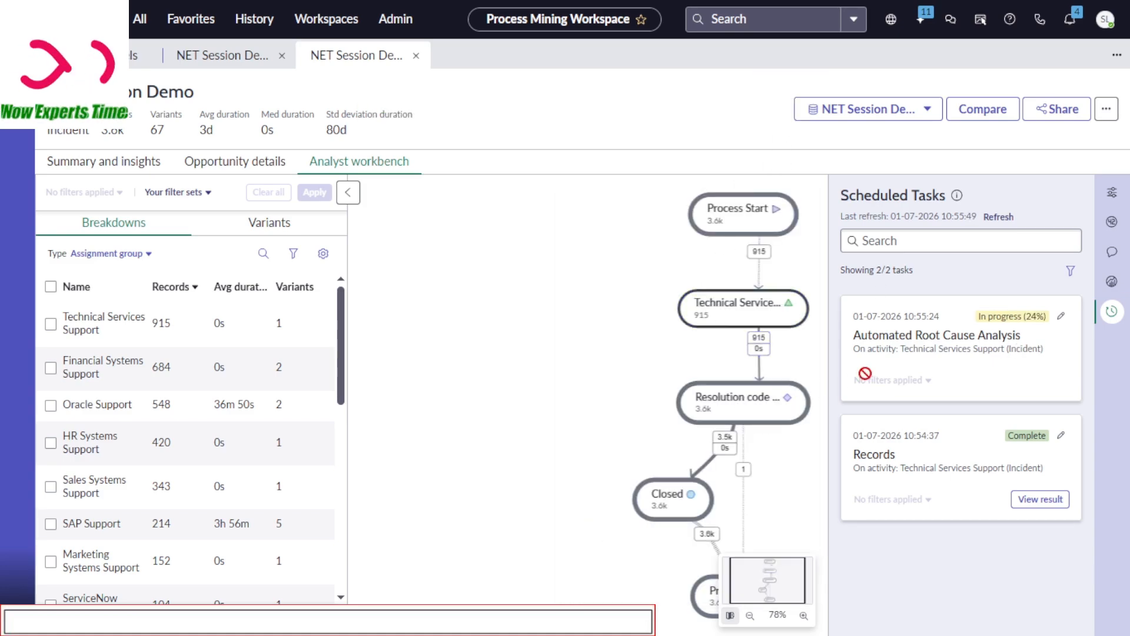
# Review the Automated Root Cause Analysis result for Technical Services Support, close it, and return to Summary and insights
pyautogui.click(757, 308)
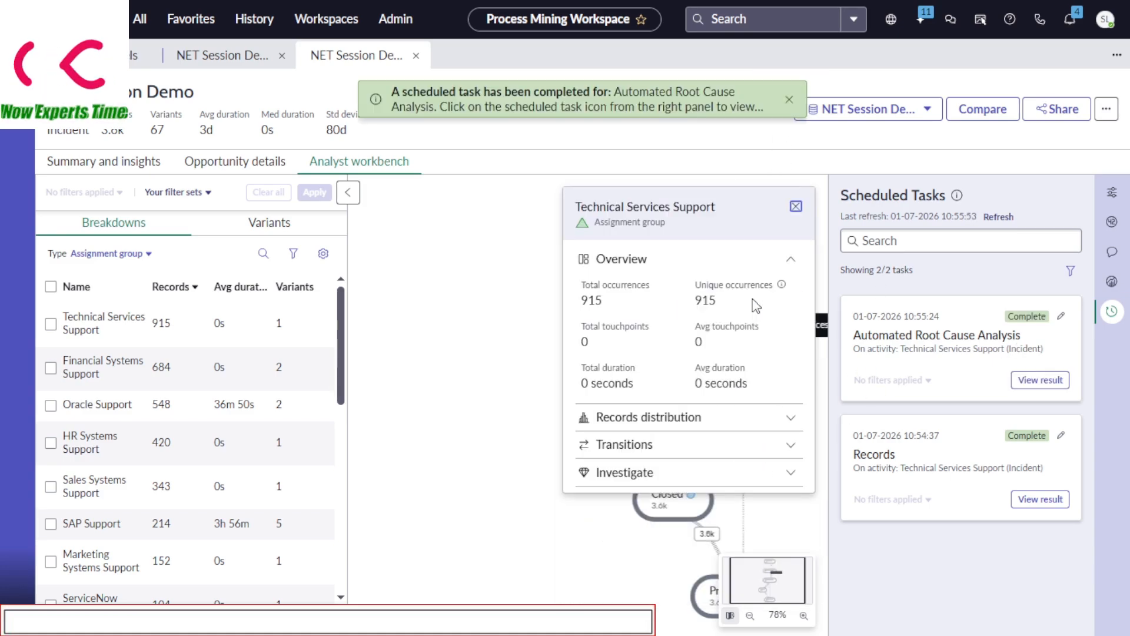
pyautogui.click(791, 474)
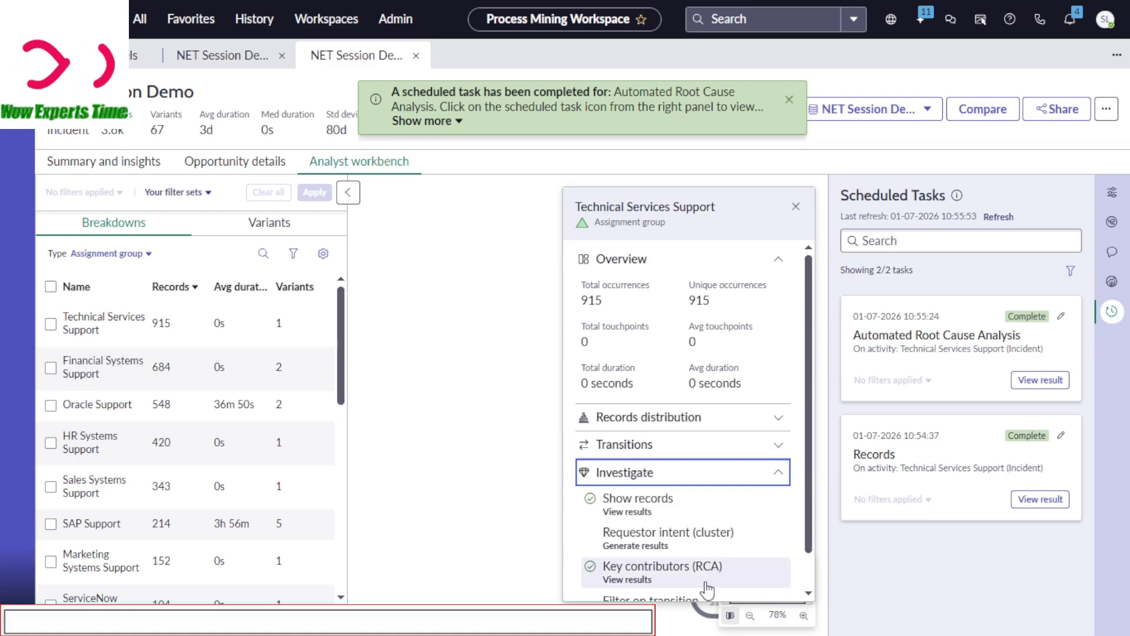
pyautogui.scroll(-1, 814, 549)
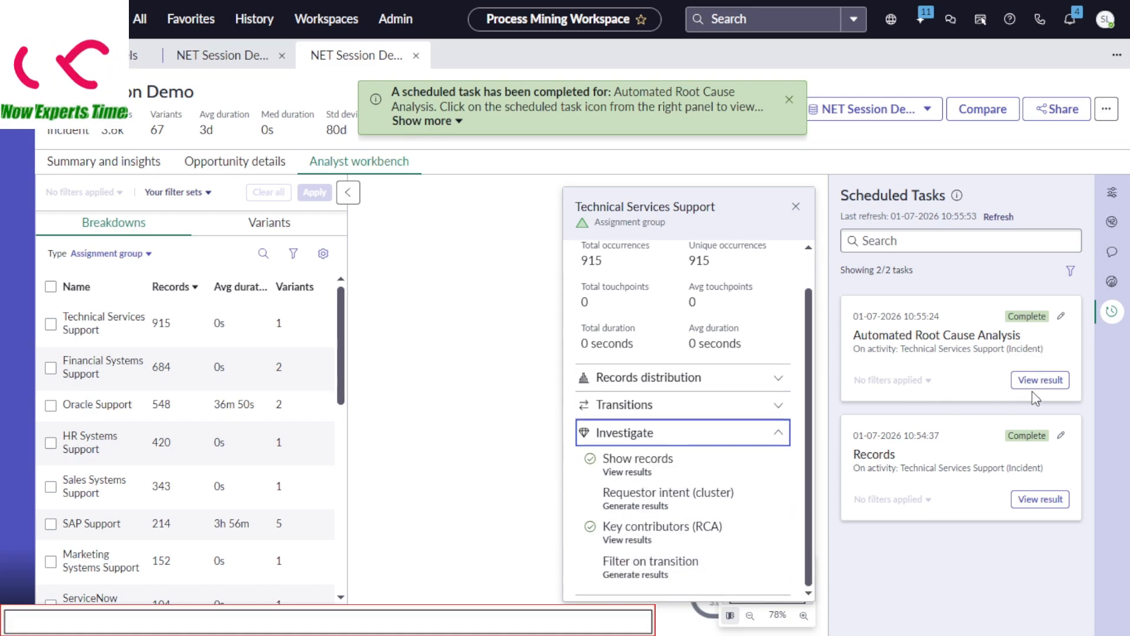
pyautogui.click(1057, 382)
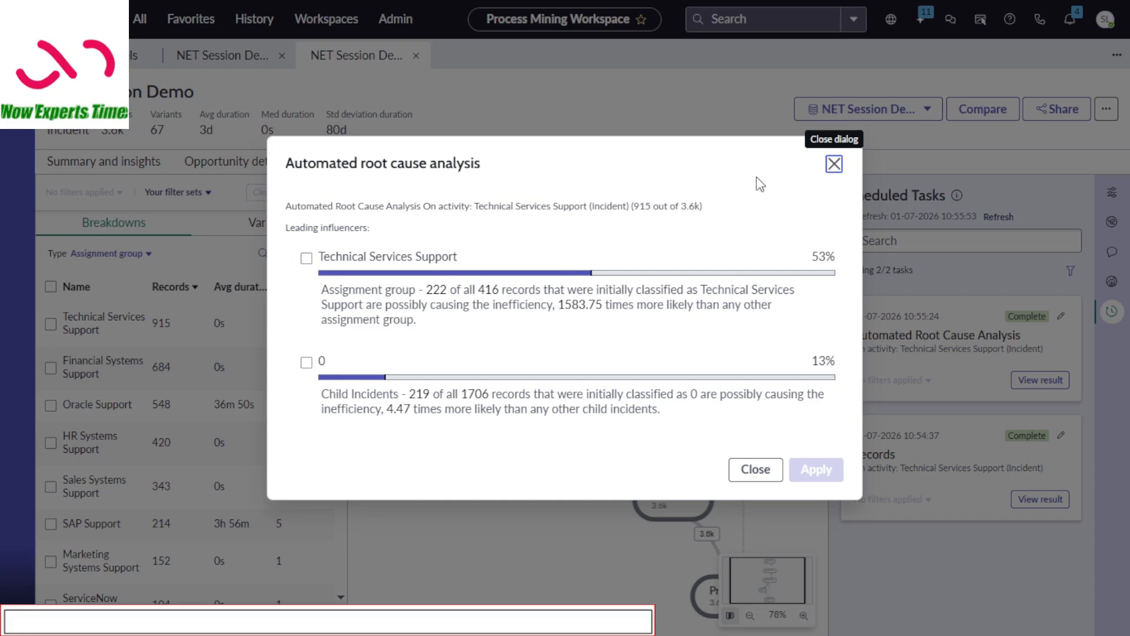
pyautogui.click(833, 165)
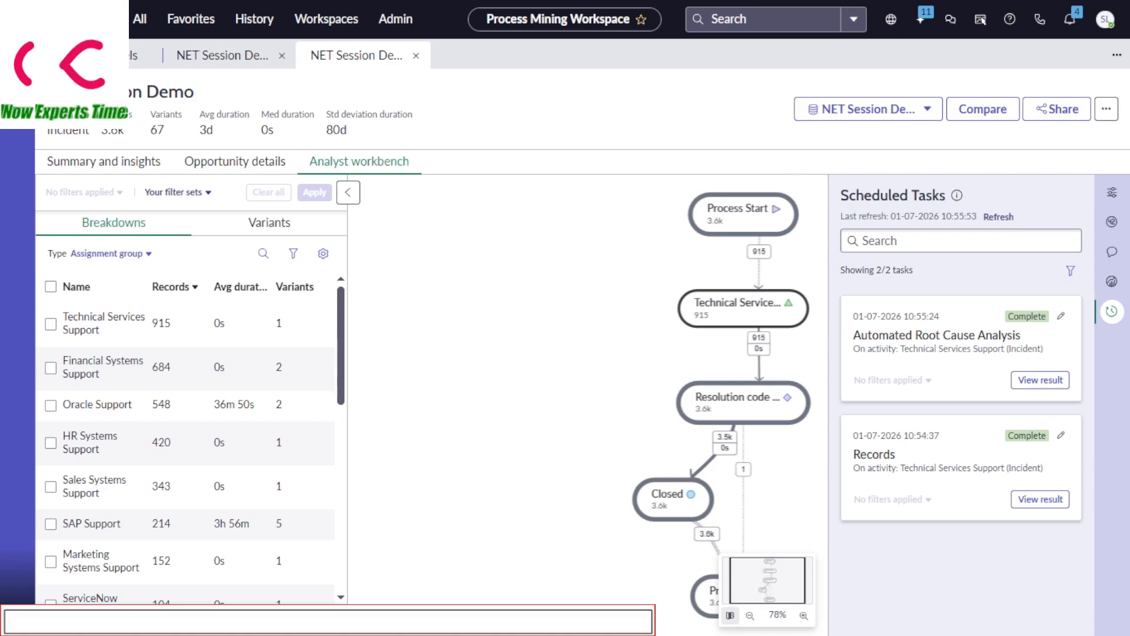
pyautogui.click(106, 163)
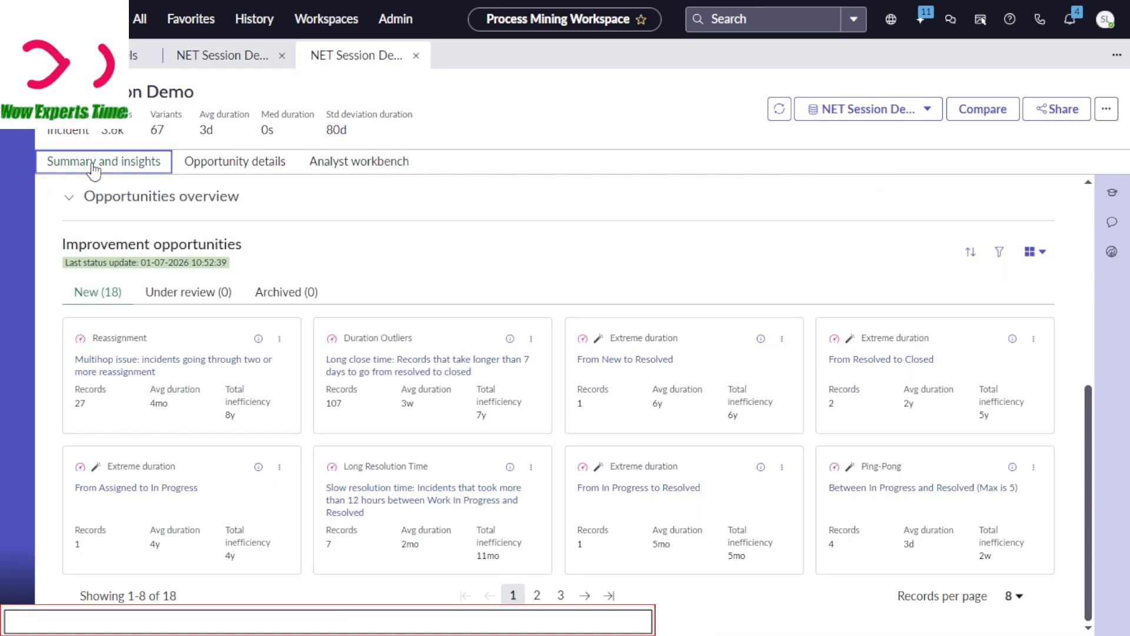